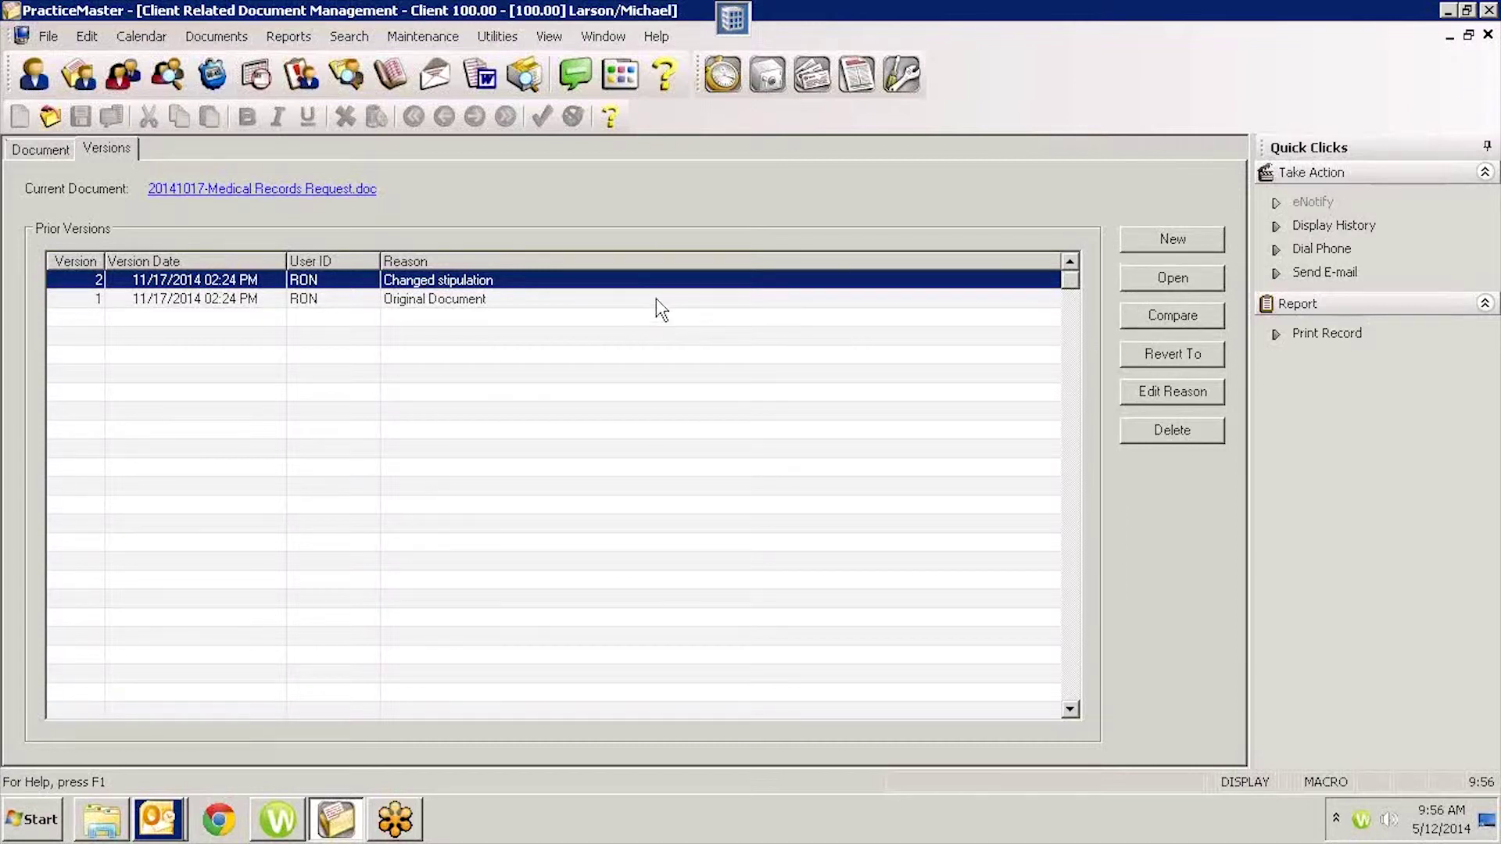
Review the prior versions of the medical records request, selecting both versions for comparison, and return to its document details
ctrl+click(547, 300)
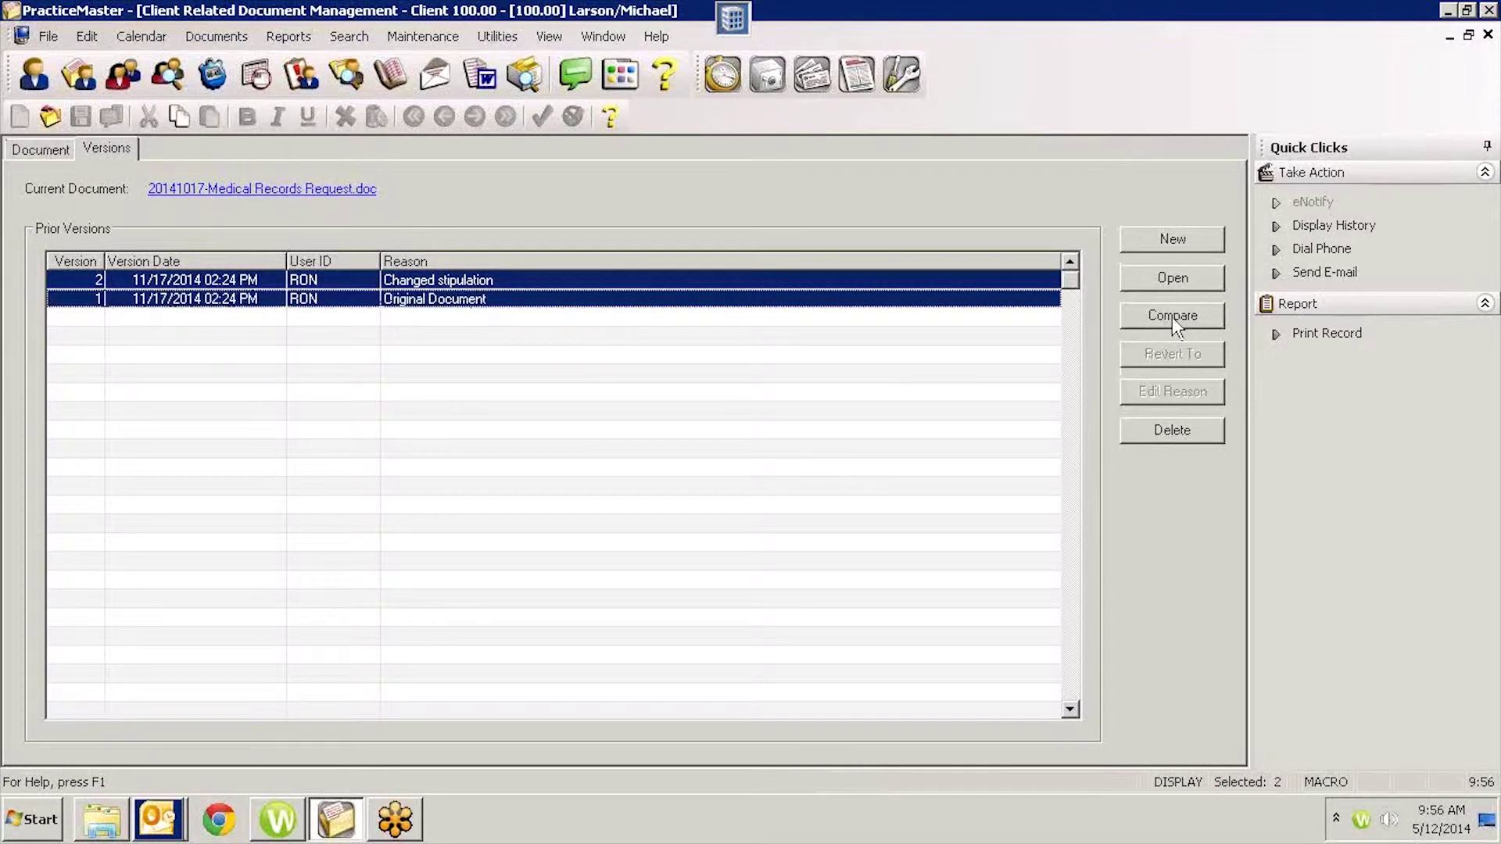
click(796, 300)
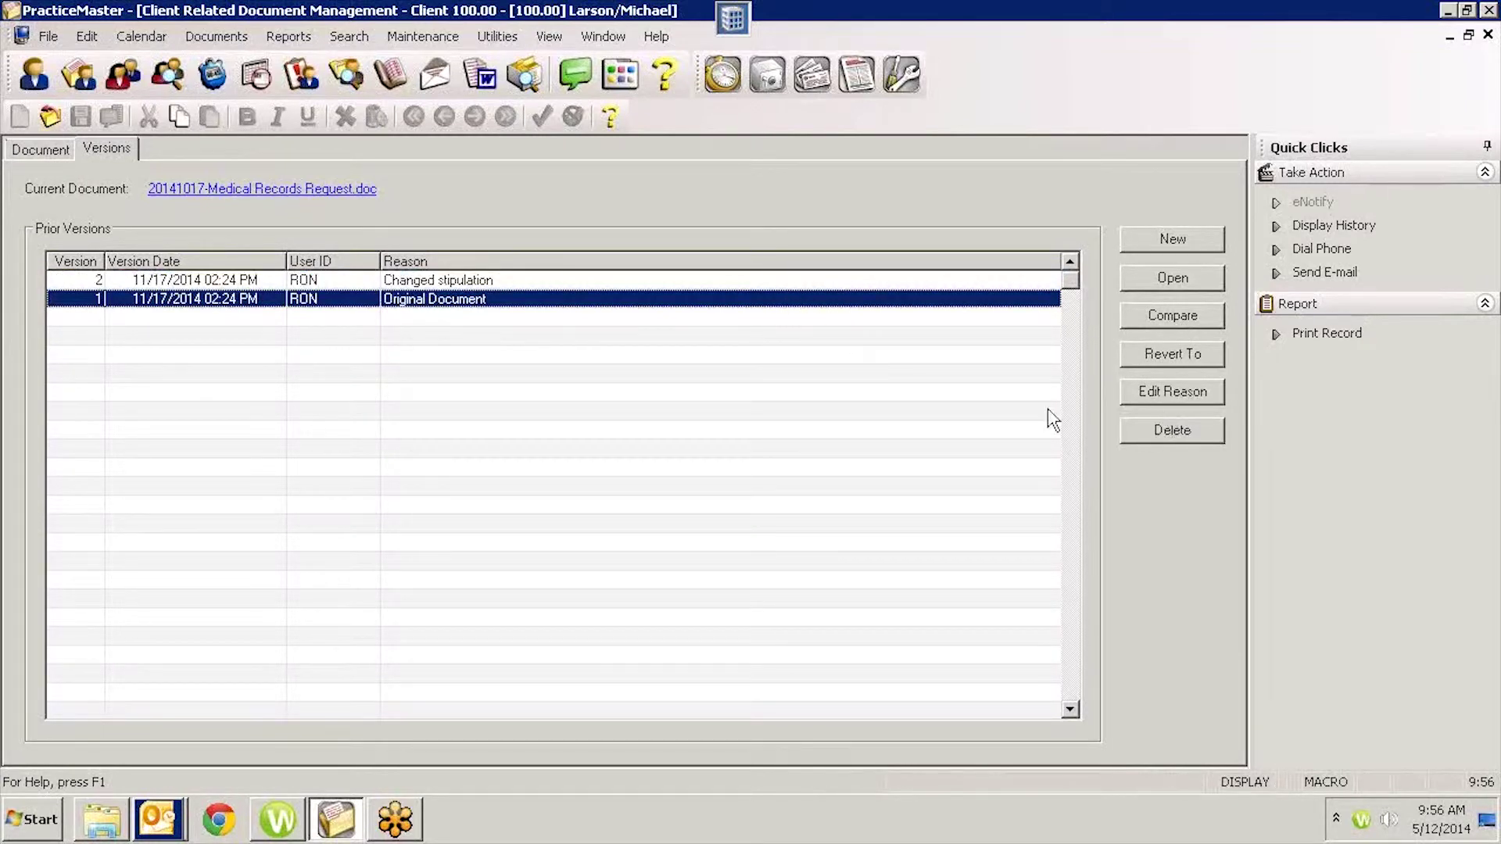
click(46, 153)
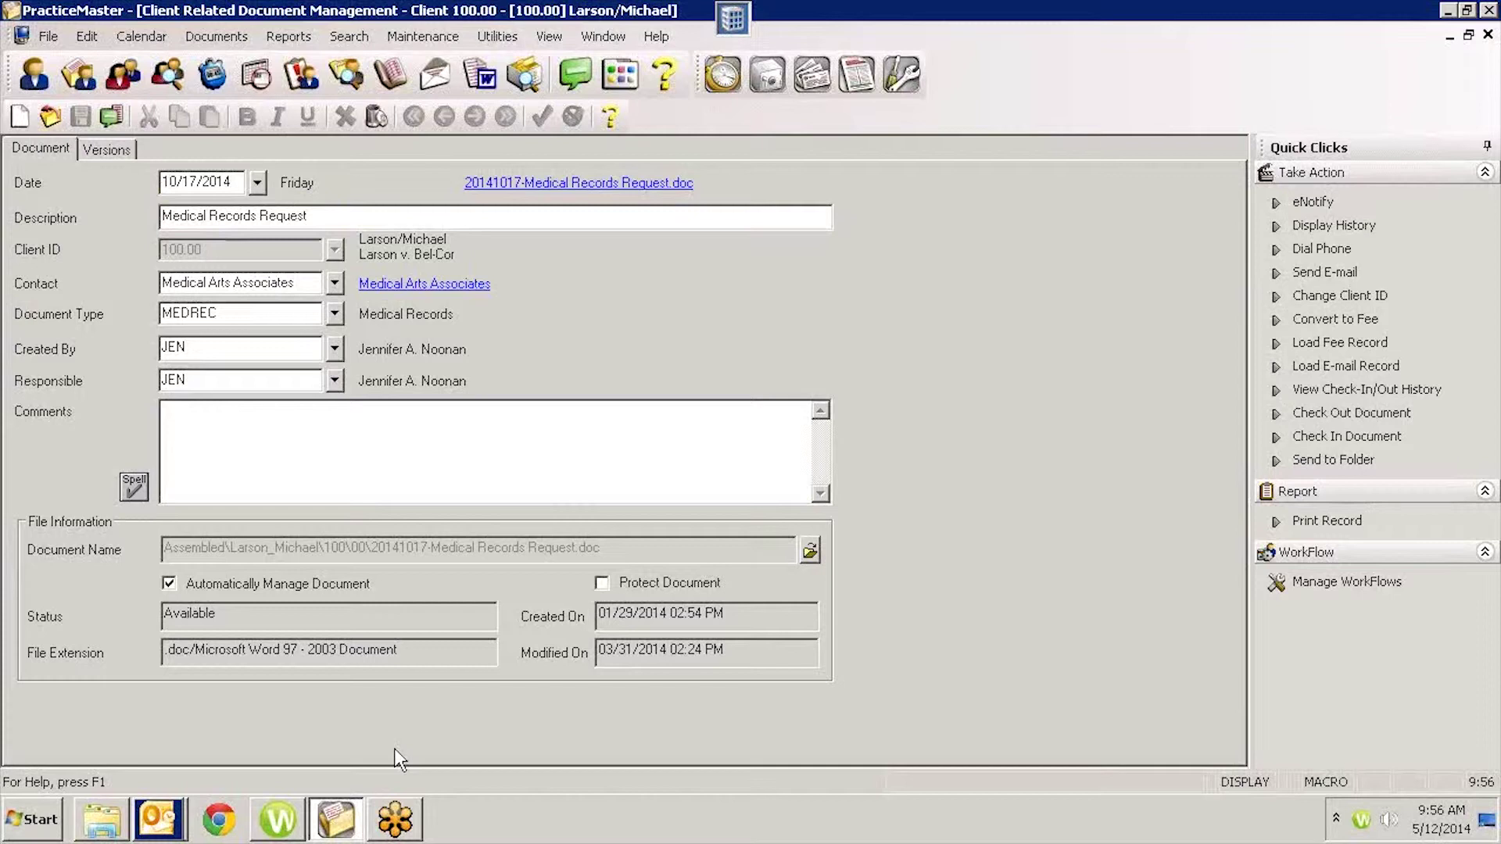
click(117, 149)
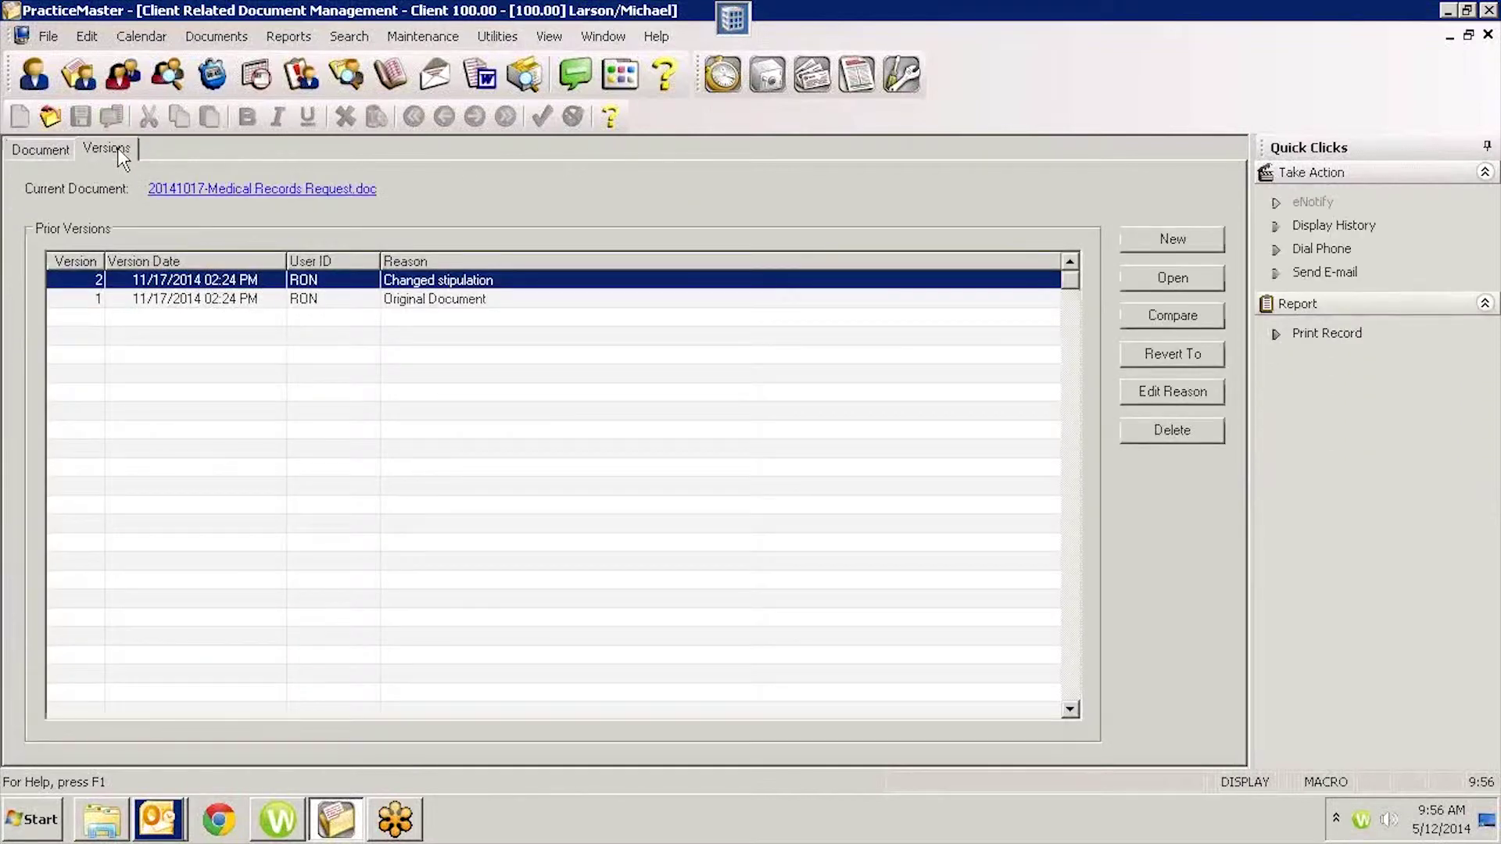
click(45, 148)
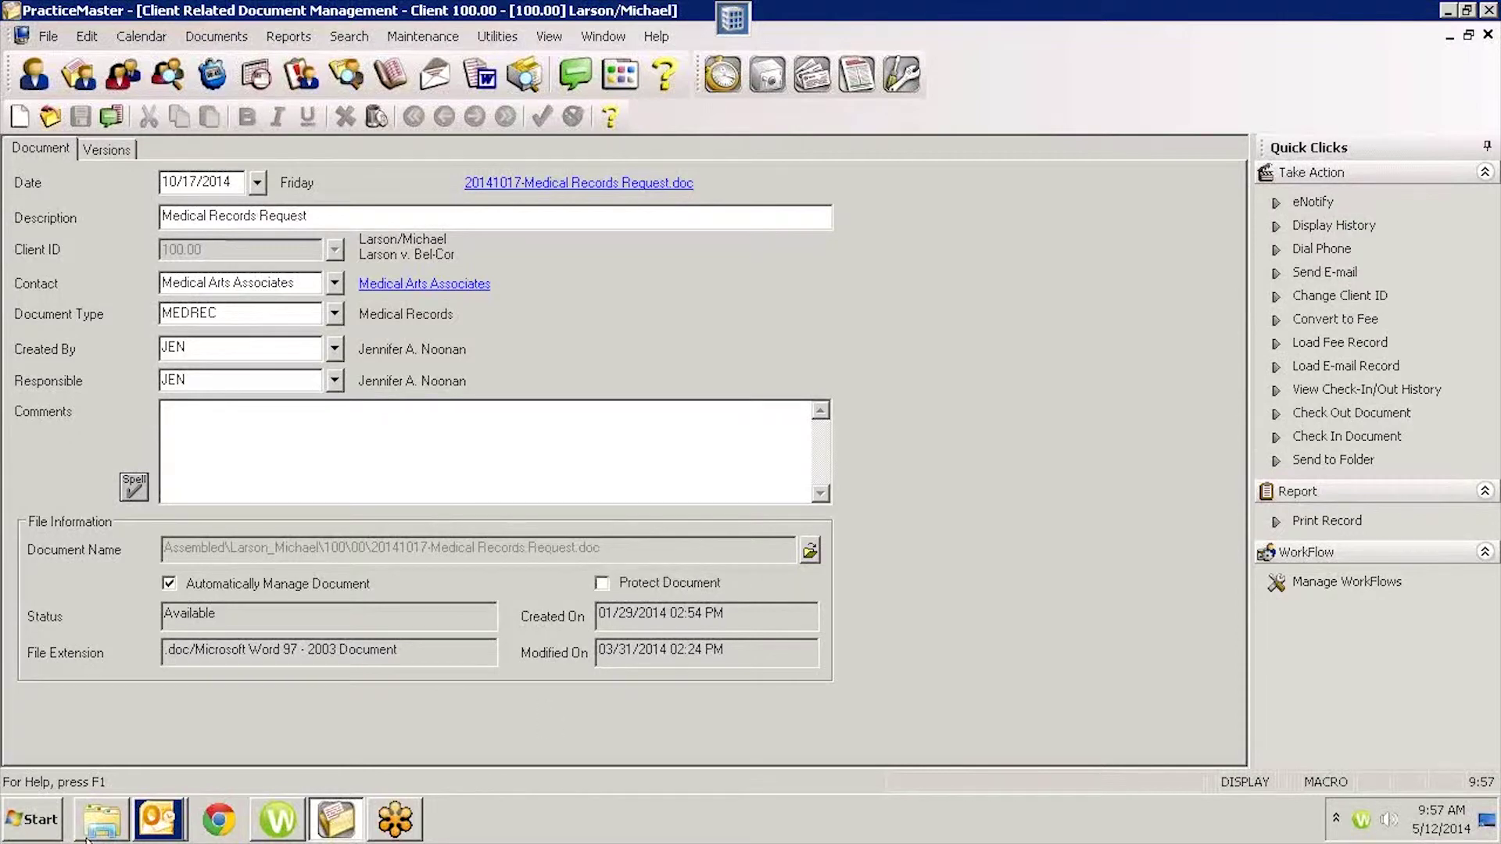
Switch to a new Word document, enter "test", and start a PracticeMaster document record from it with PM Save
click(39, 819)
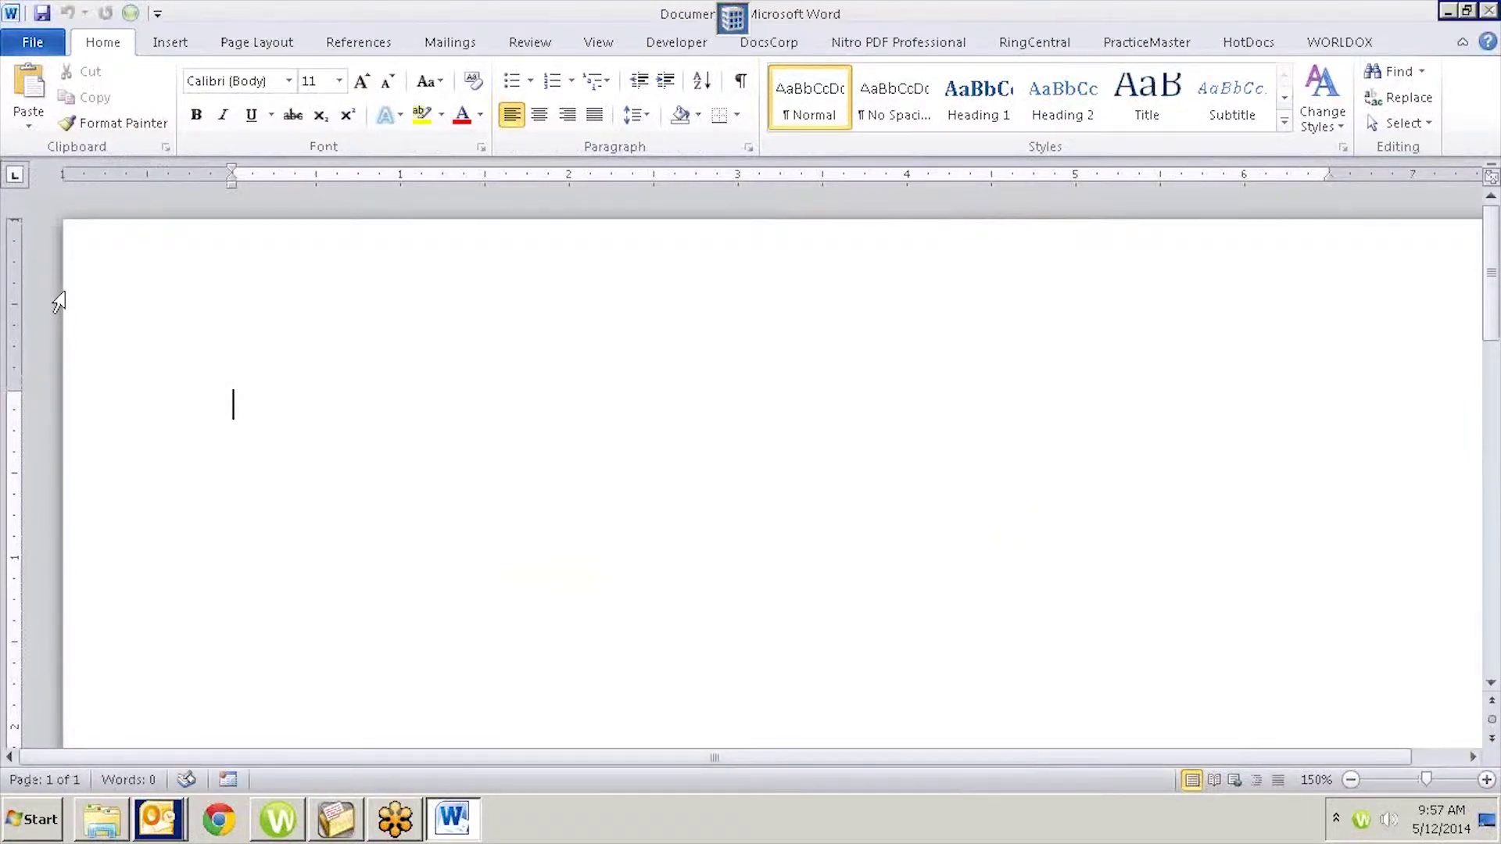
text(test)
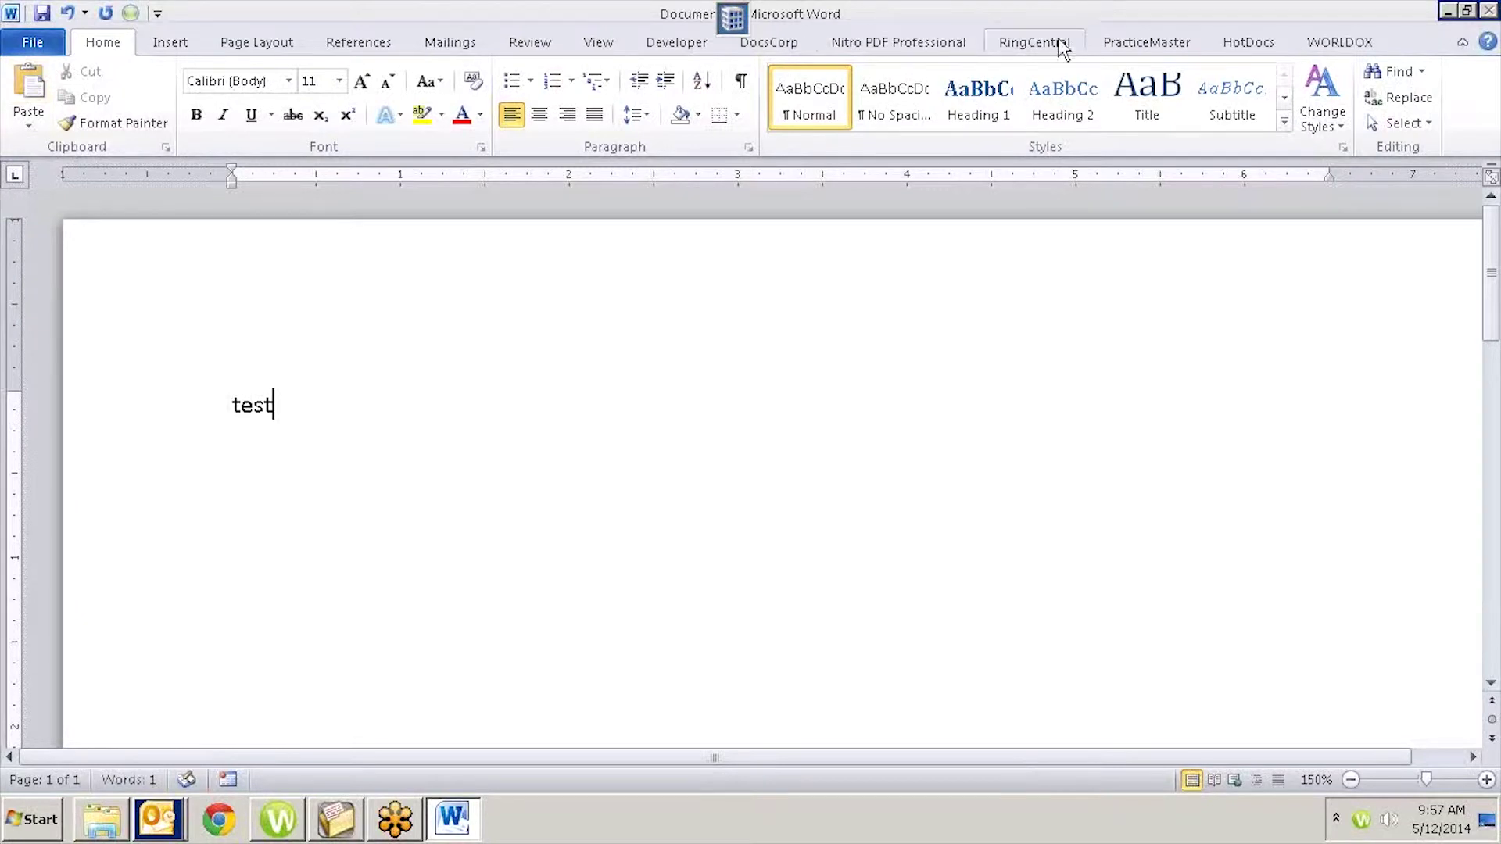
click(1134, 44)
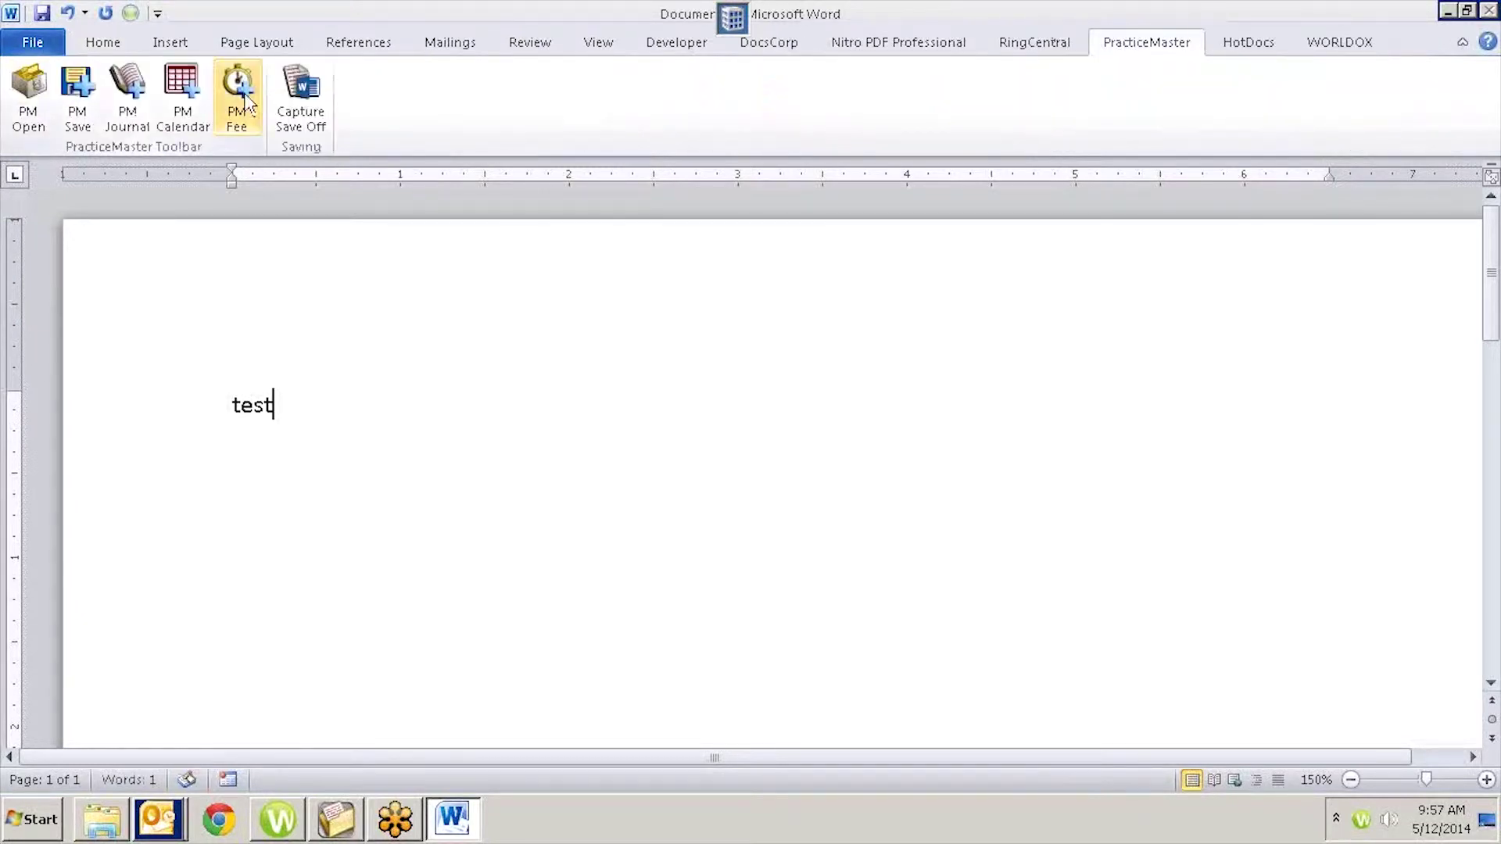
click(78, 100)
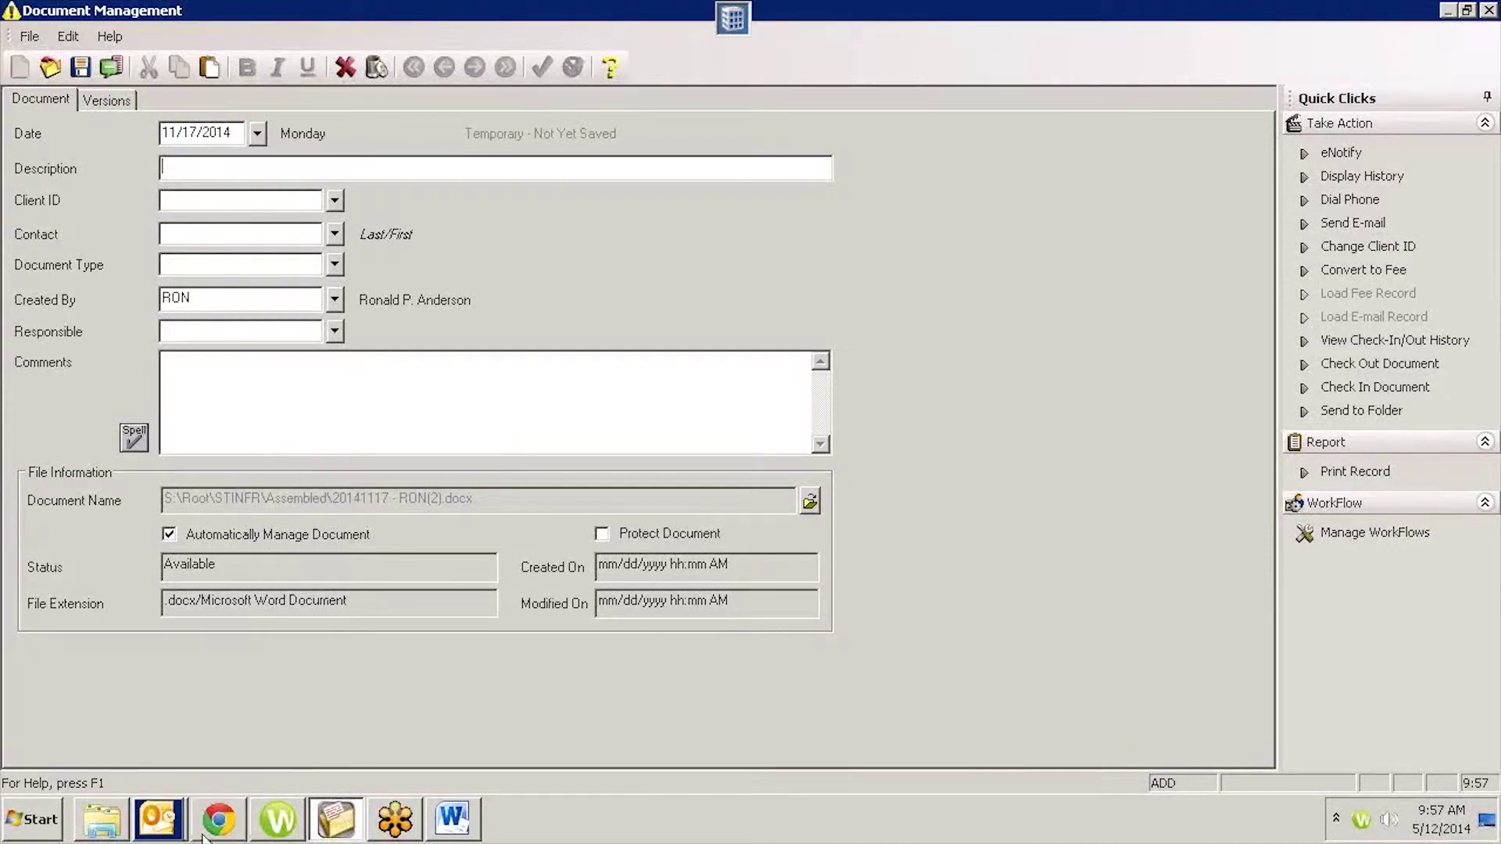
Switch to Windows Explorer and examine how assembled documents are filed, down to the client's 100\00 subfolder
click(102, 821)
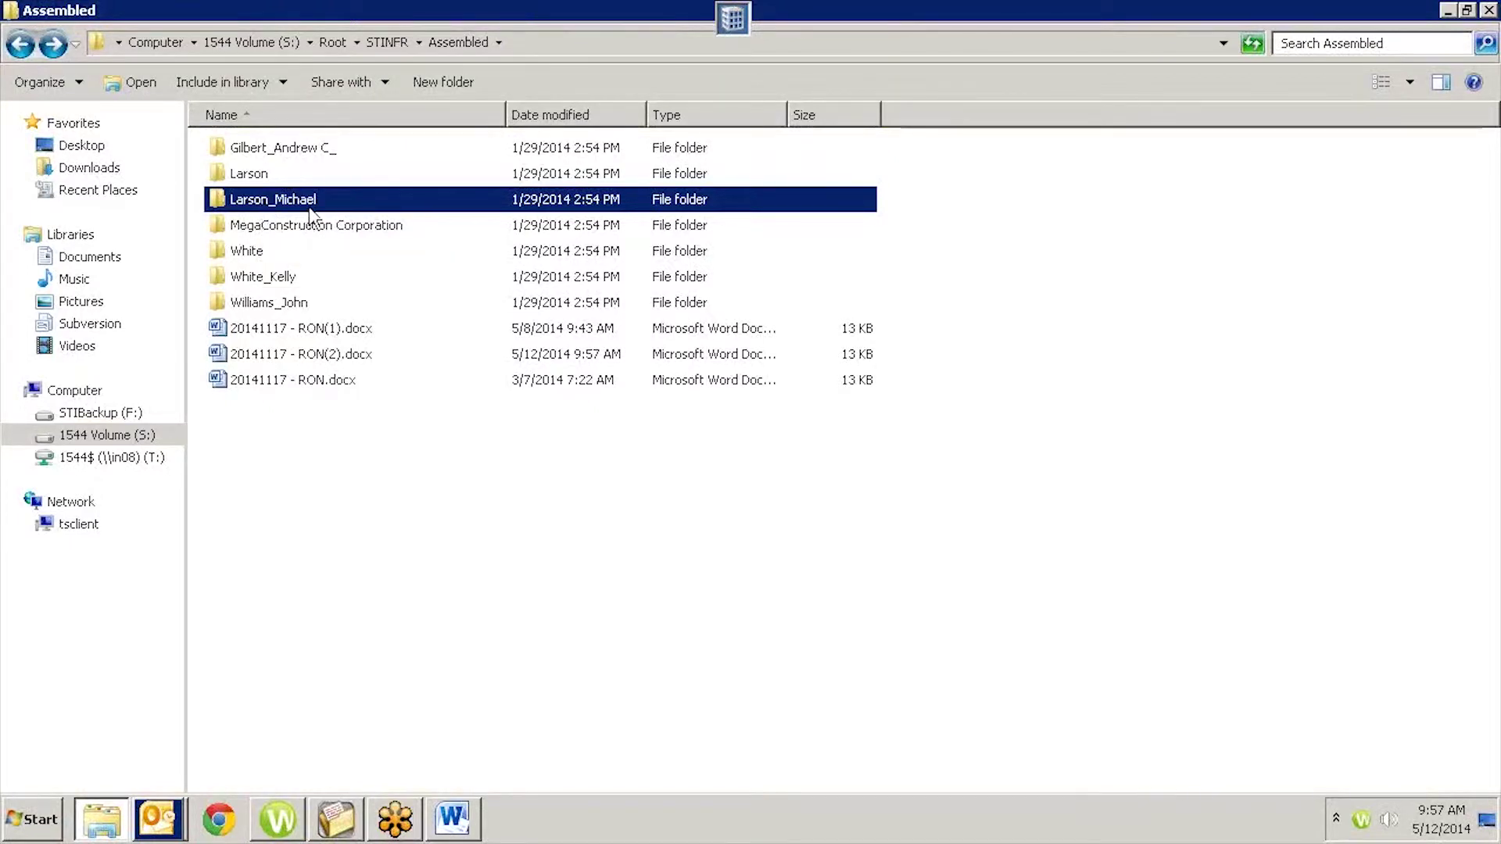
mouse_move(310, 213)
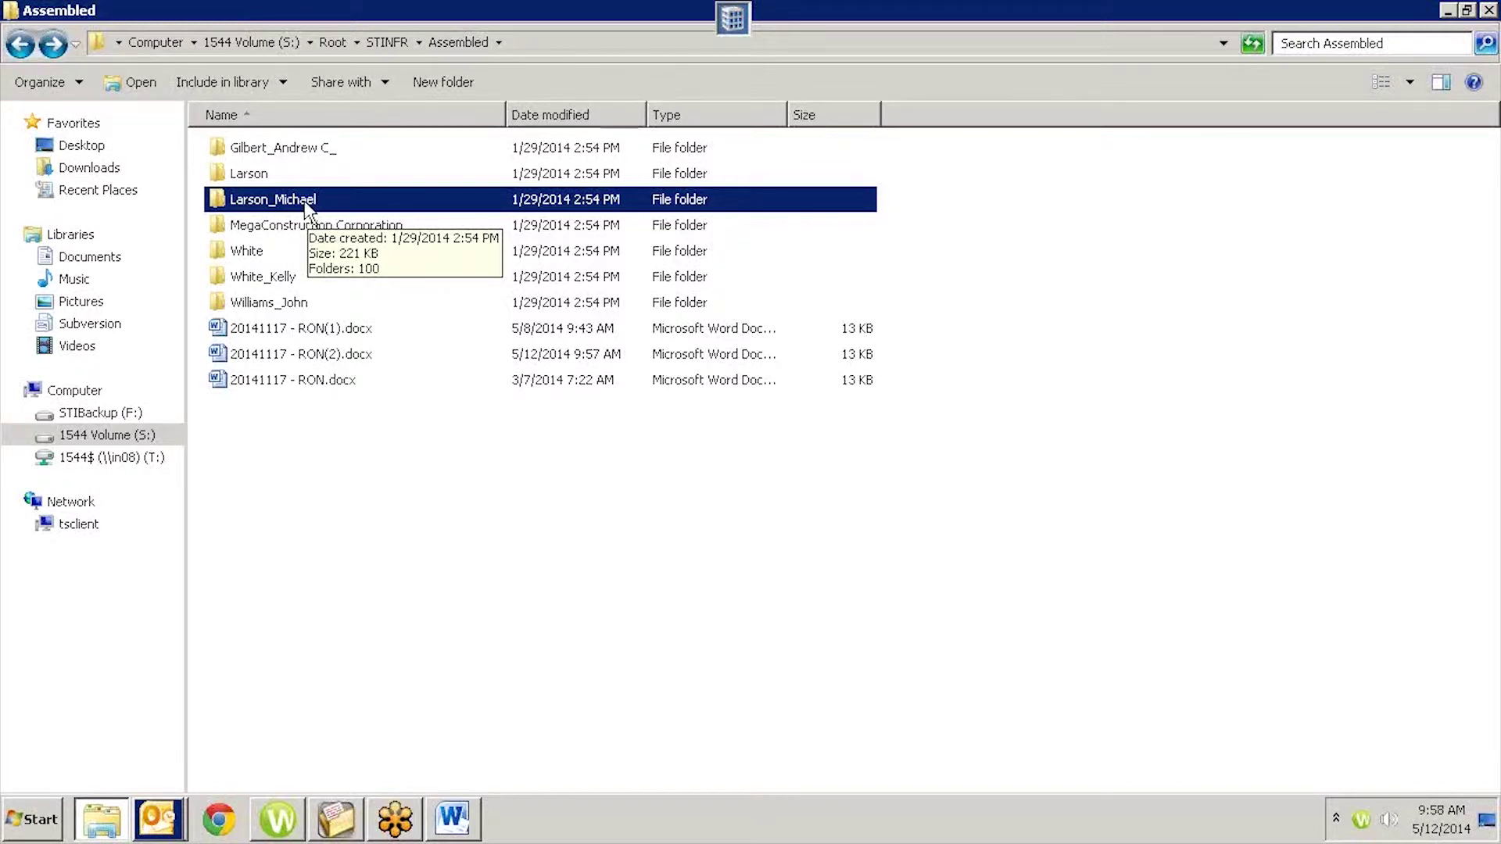
double_click(306, 208)
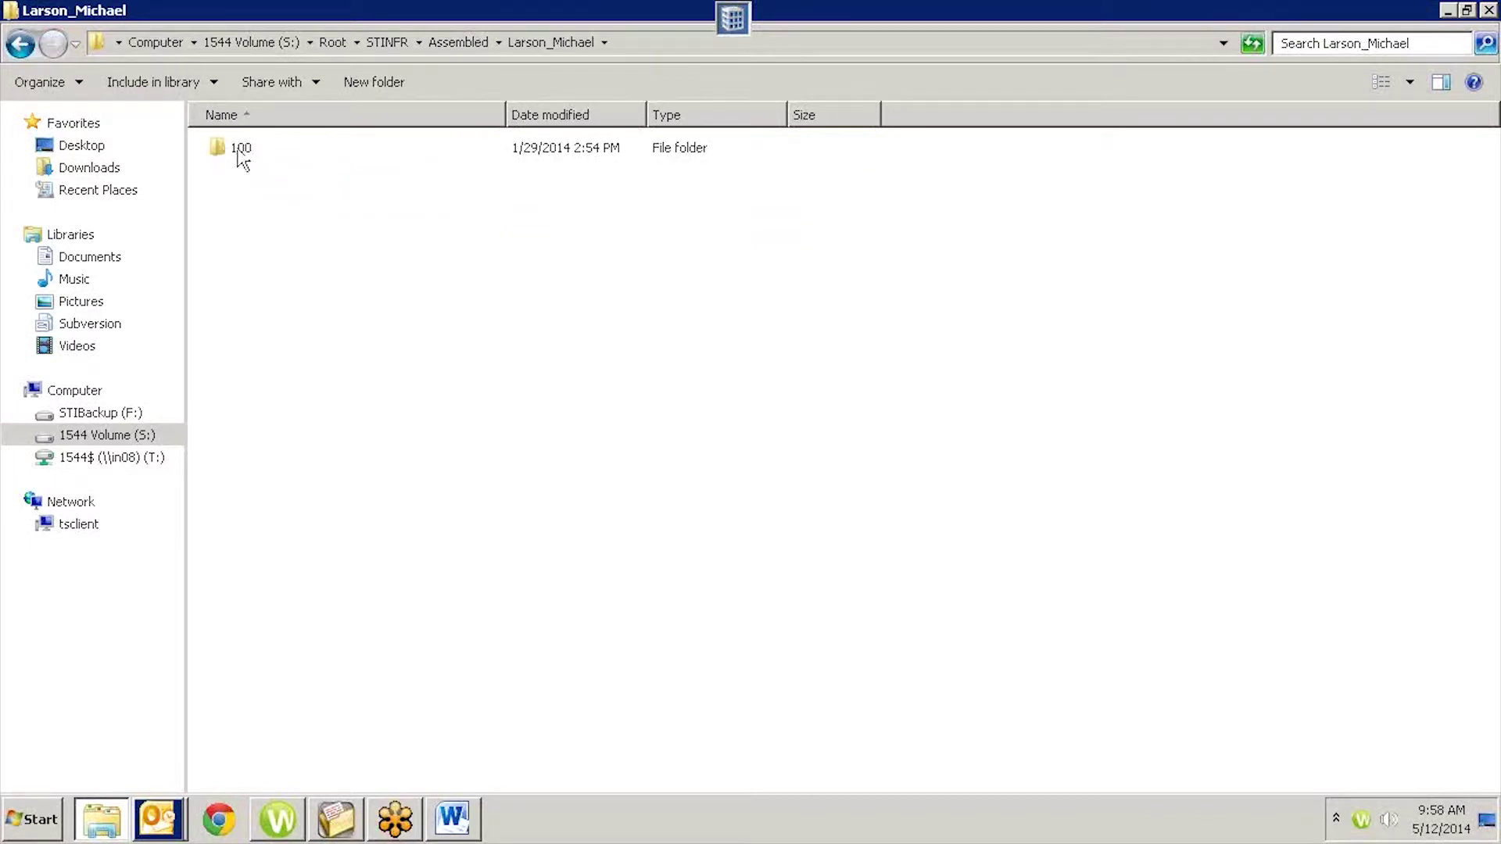
double_click(241, 150)
double_click(240, 150)
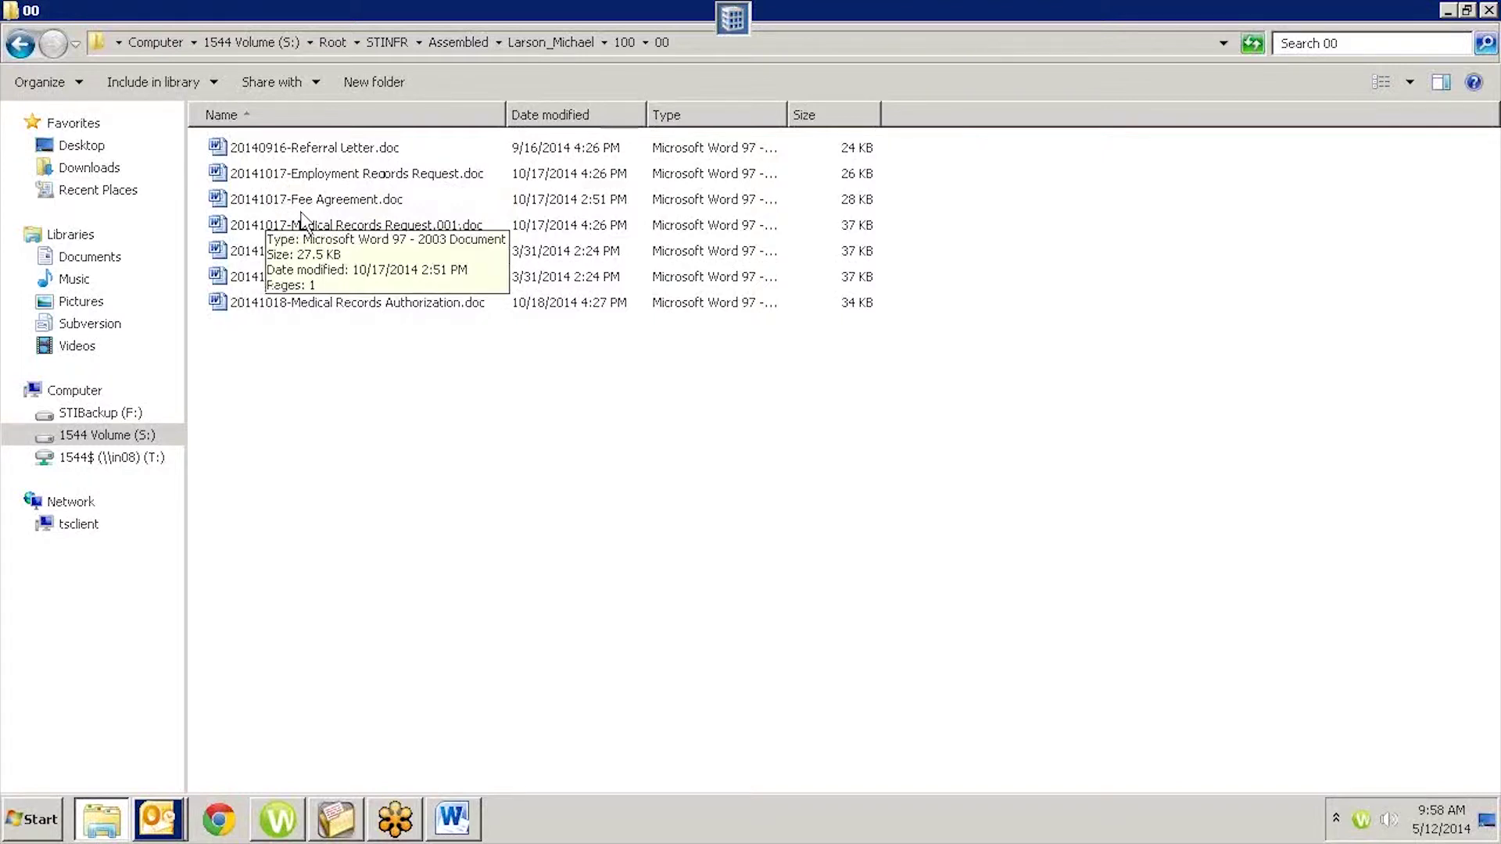
click(20, 45)
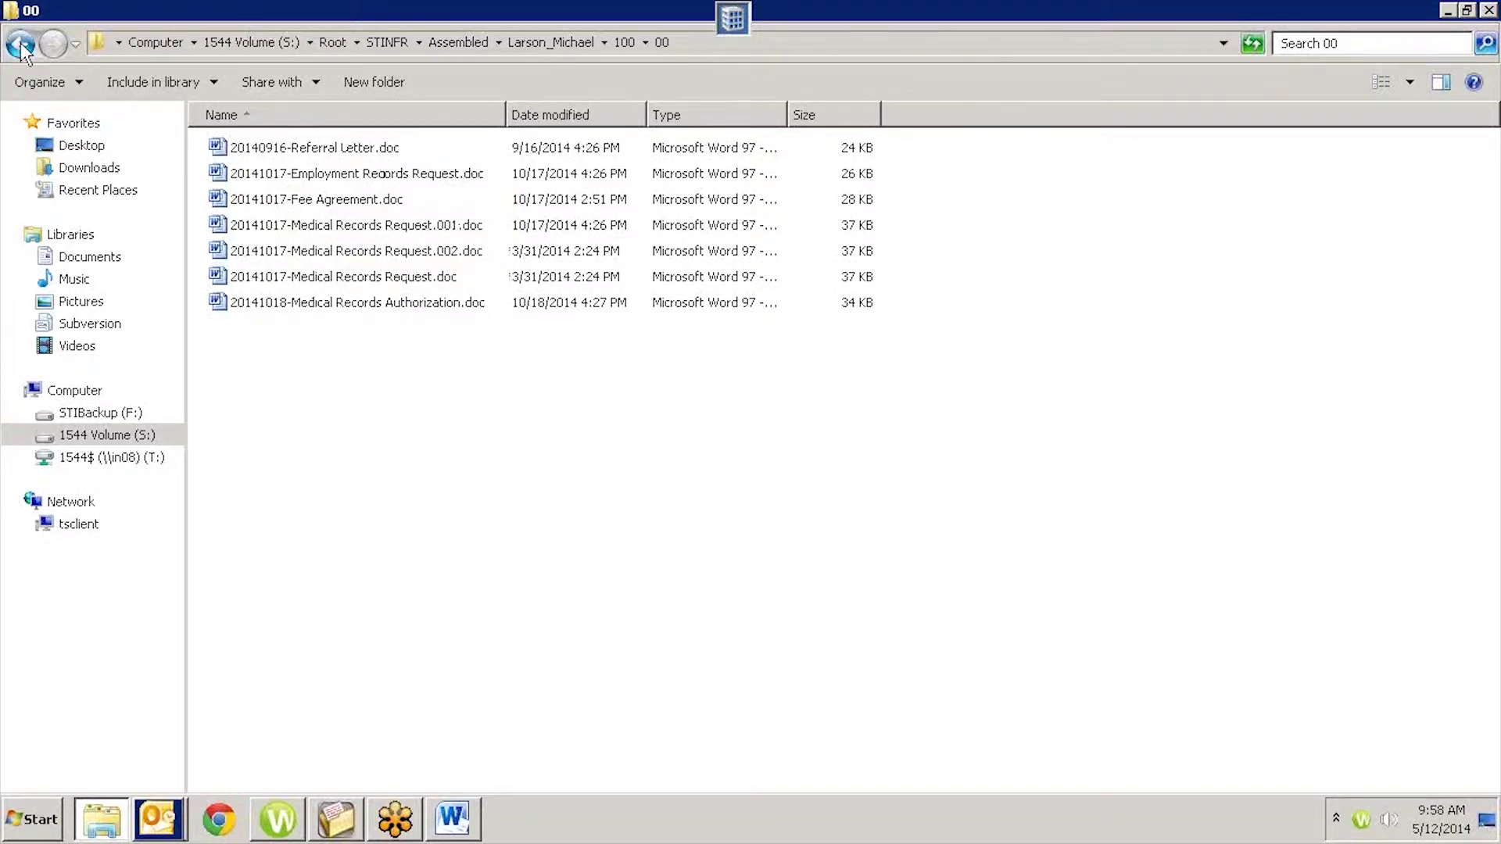
click(20, 45)
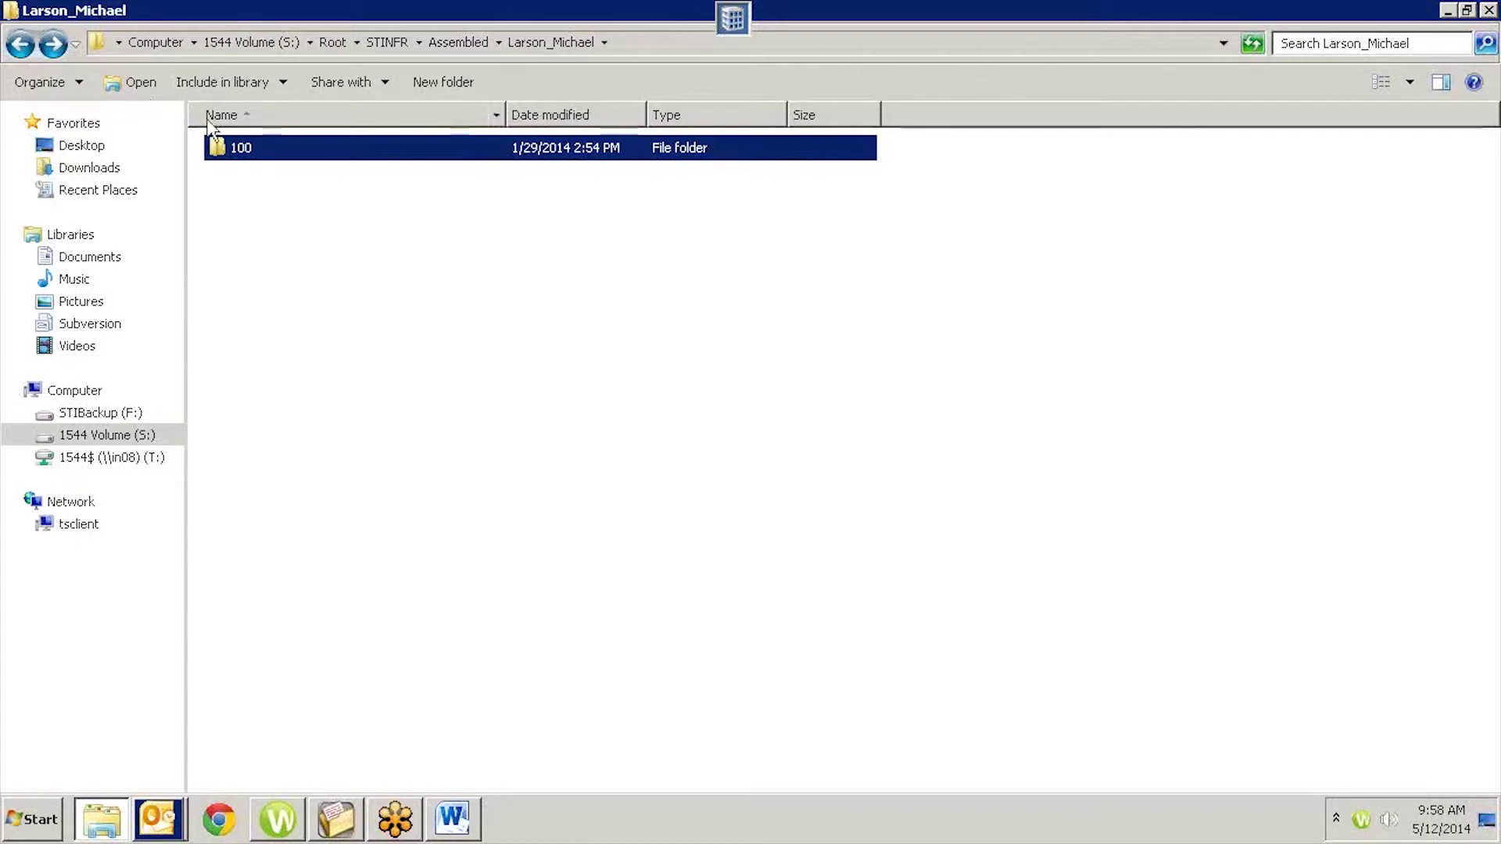
double_click(260, 153)
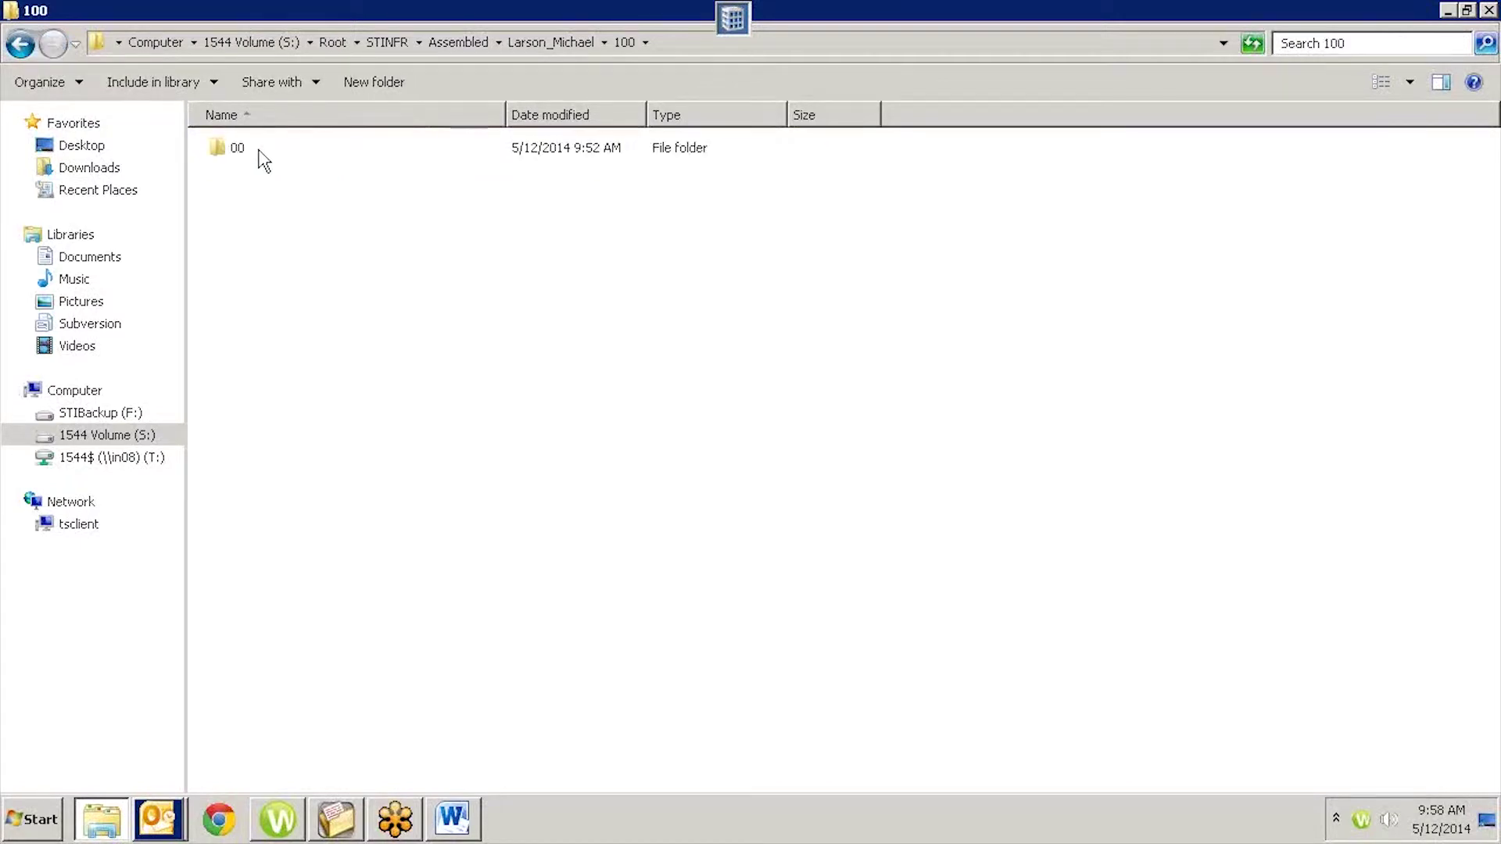
double_click(266, 155)
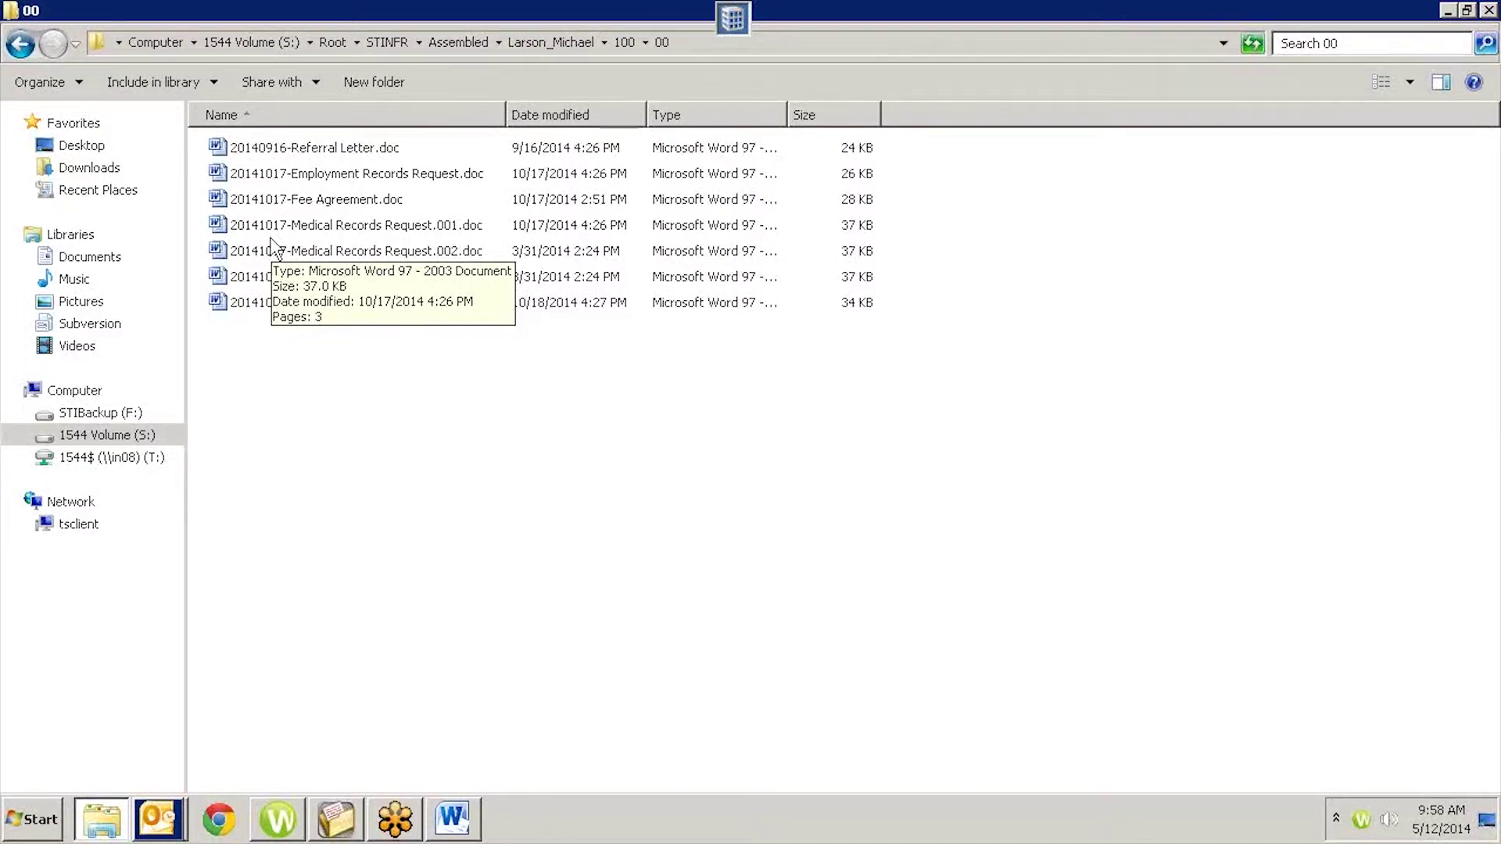
Return to PracticeMaster's new Document Management record and discard it without saving
click(336, 821)
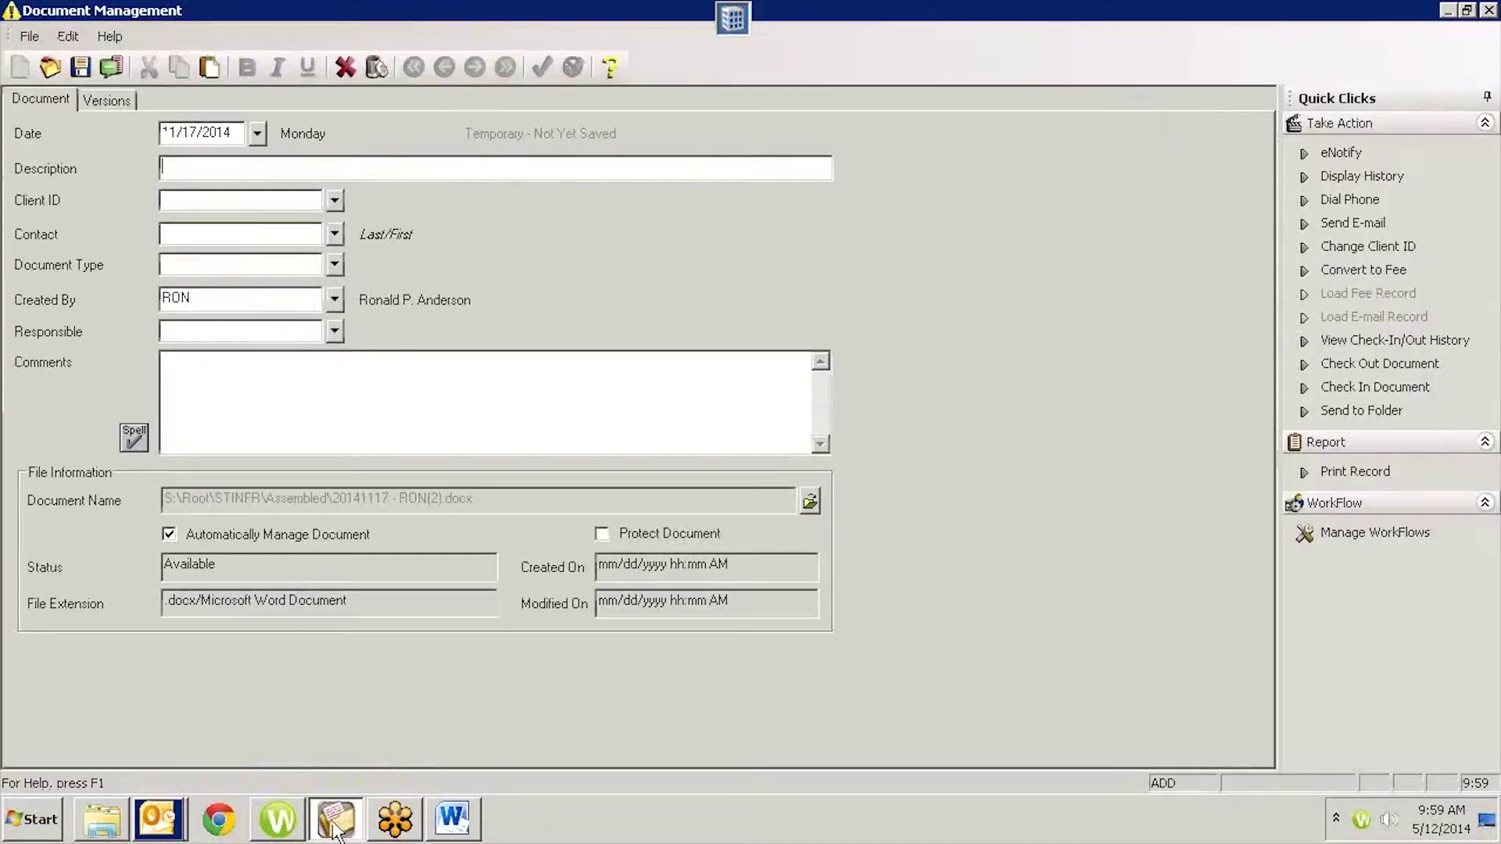
click(1493, 11)
click(869, 455)
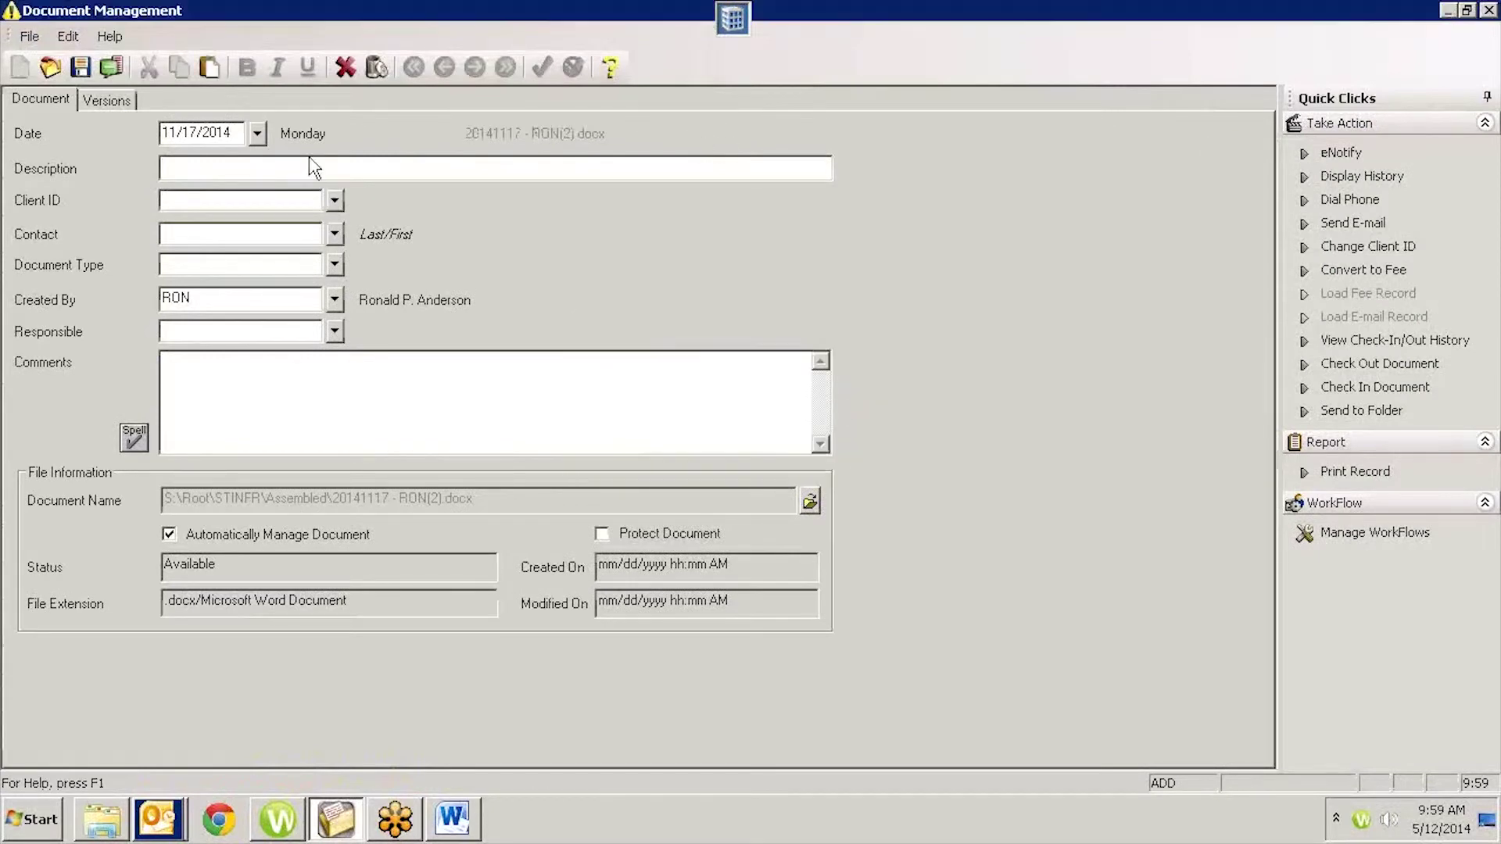
click(345, 67)
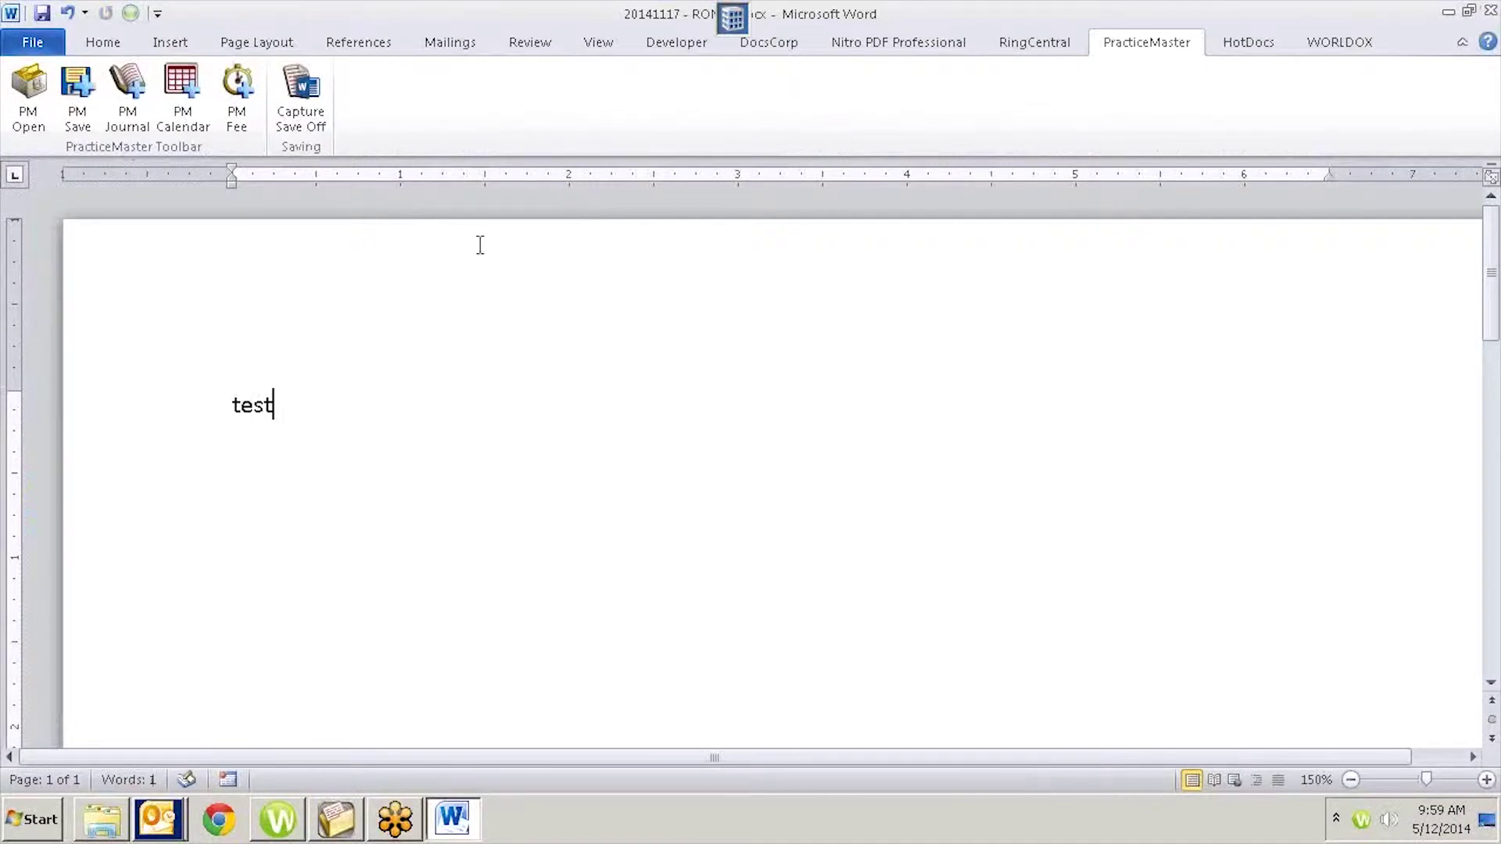
Switch to the main PracticeMaster window and open the Toolbar Plug-ins integration settings
click(337, 819)
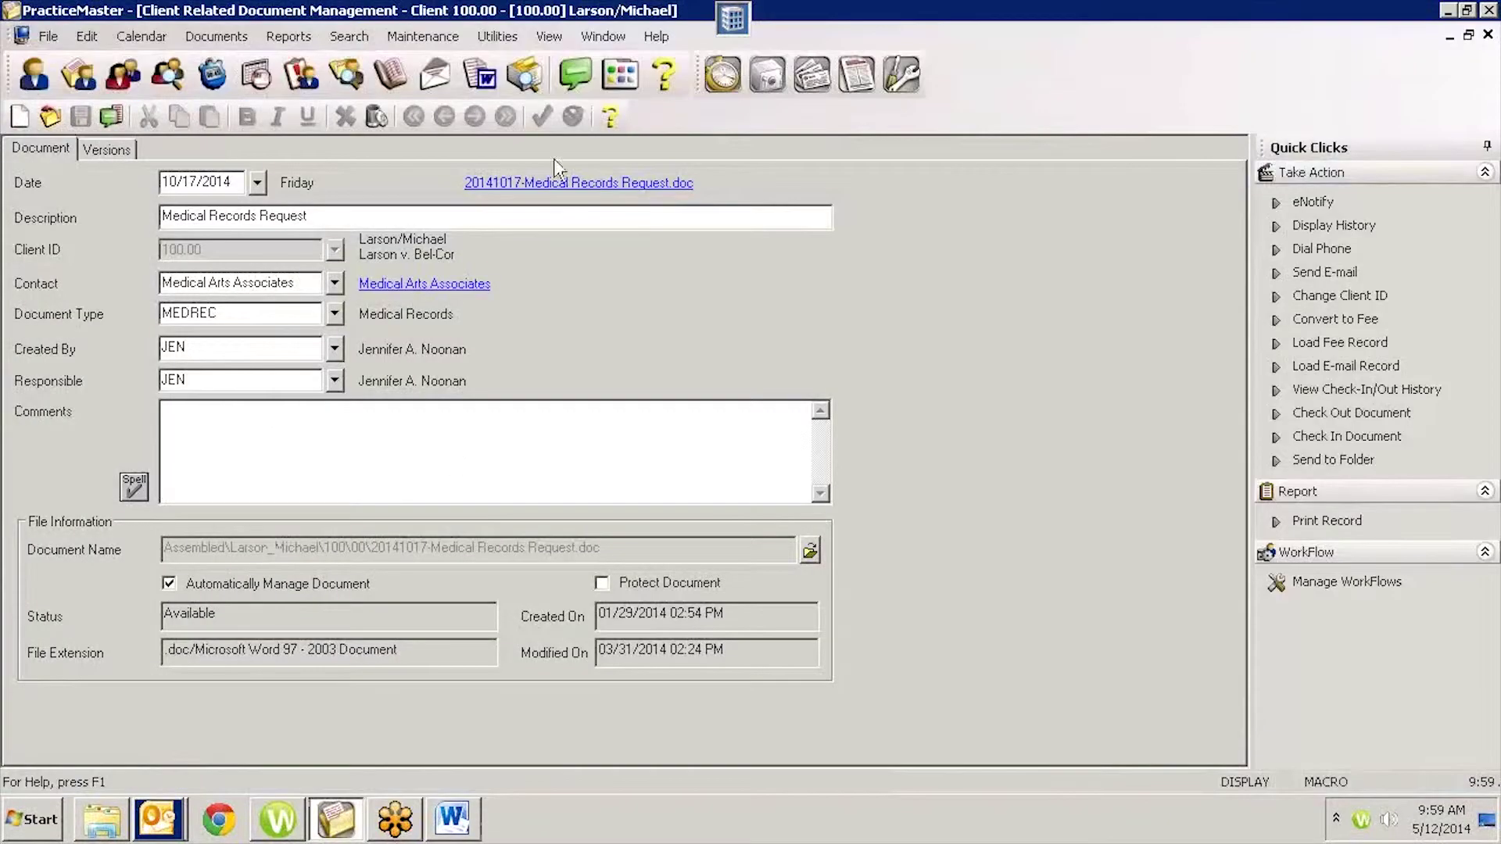
click(422, 36)
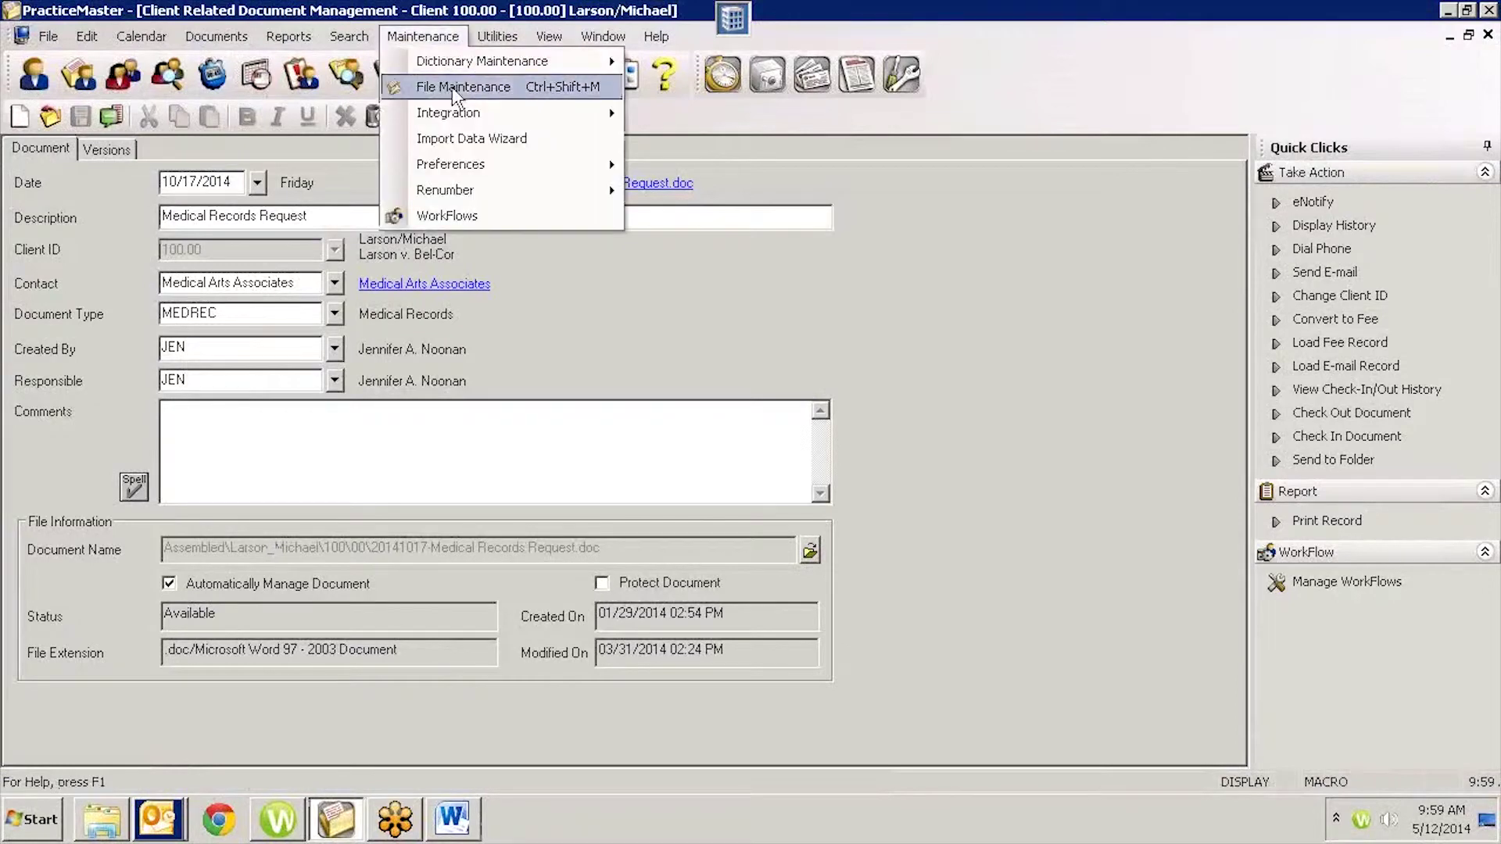
mouse_move(452, 110)
click(687, 138)
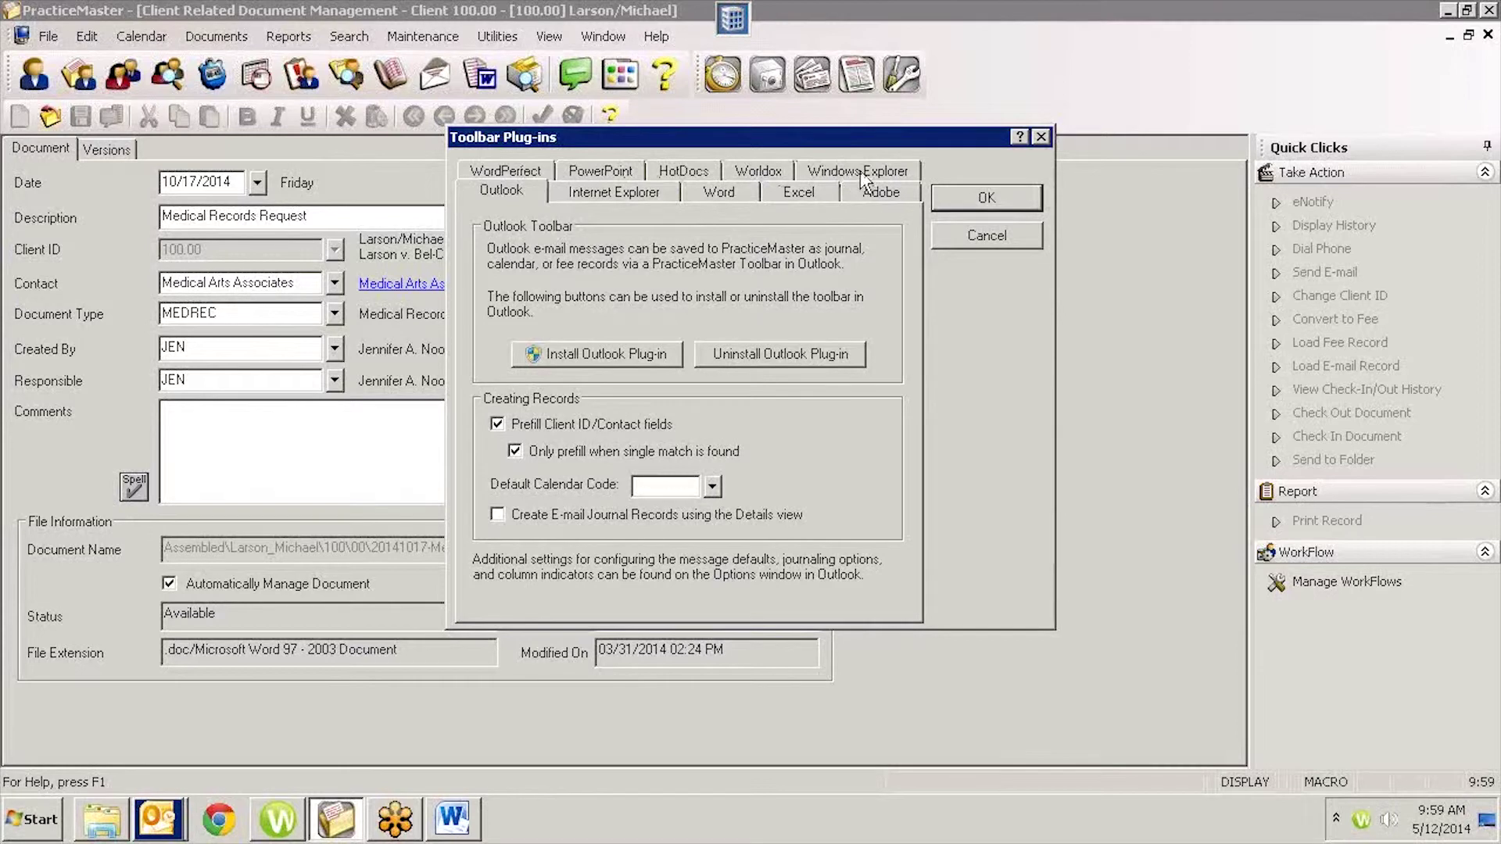
In Windows Explorer, open Root\Docs on the S: drive and review the actions available for ACSHeader.jpg and for a multi-file range
click(88, 830)
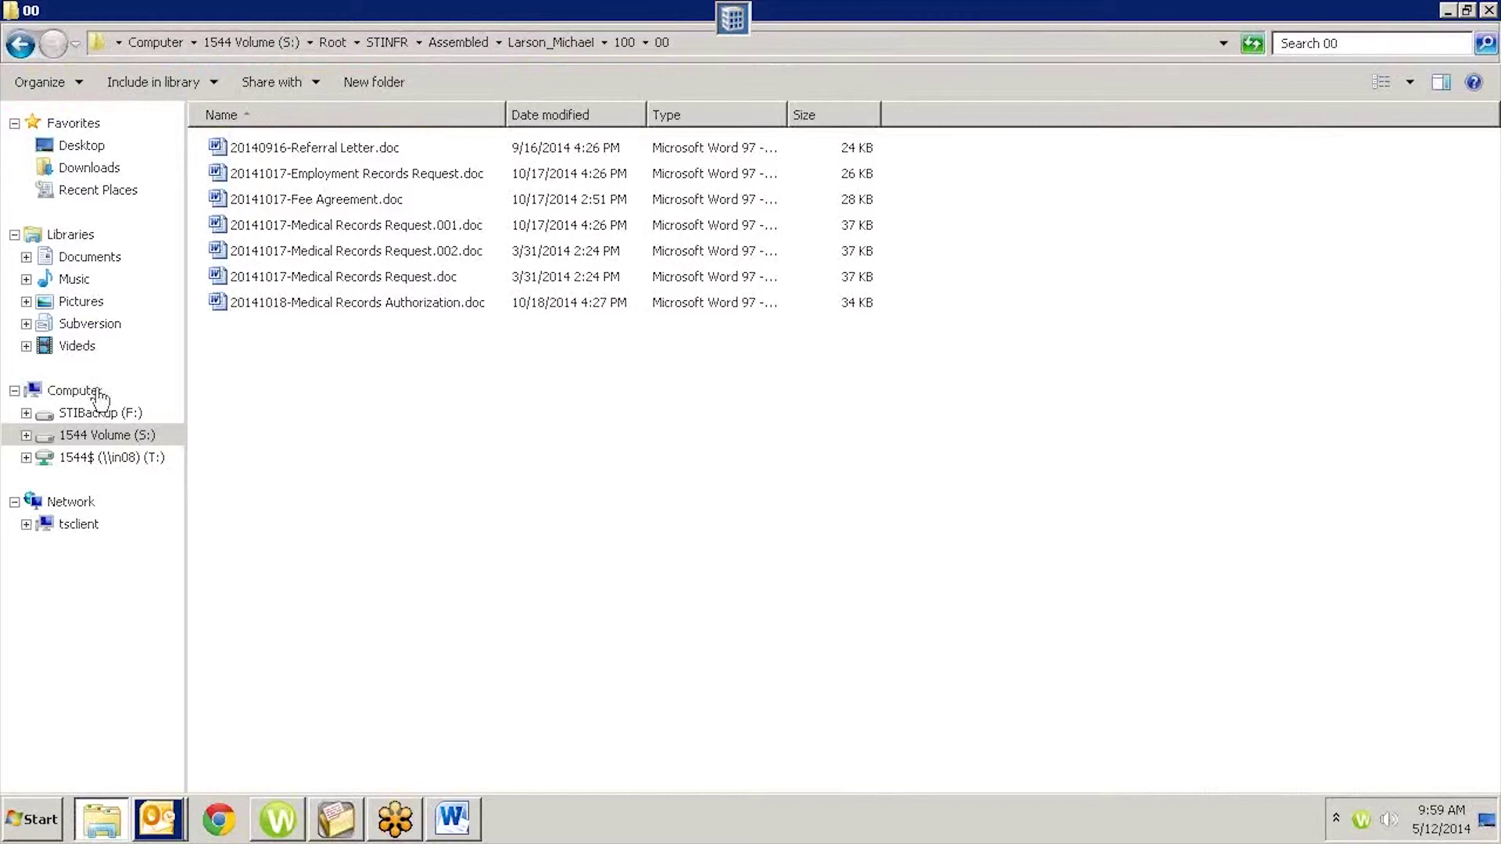
click(98, 443)
double_click(247, 150)
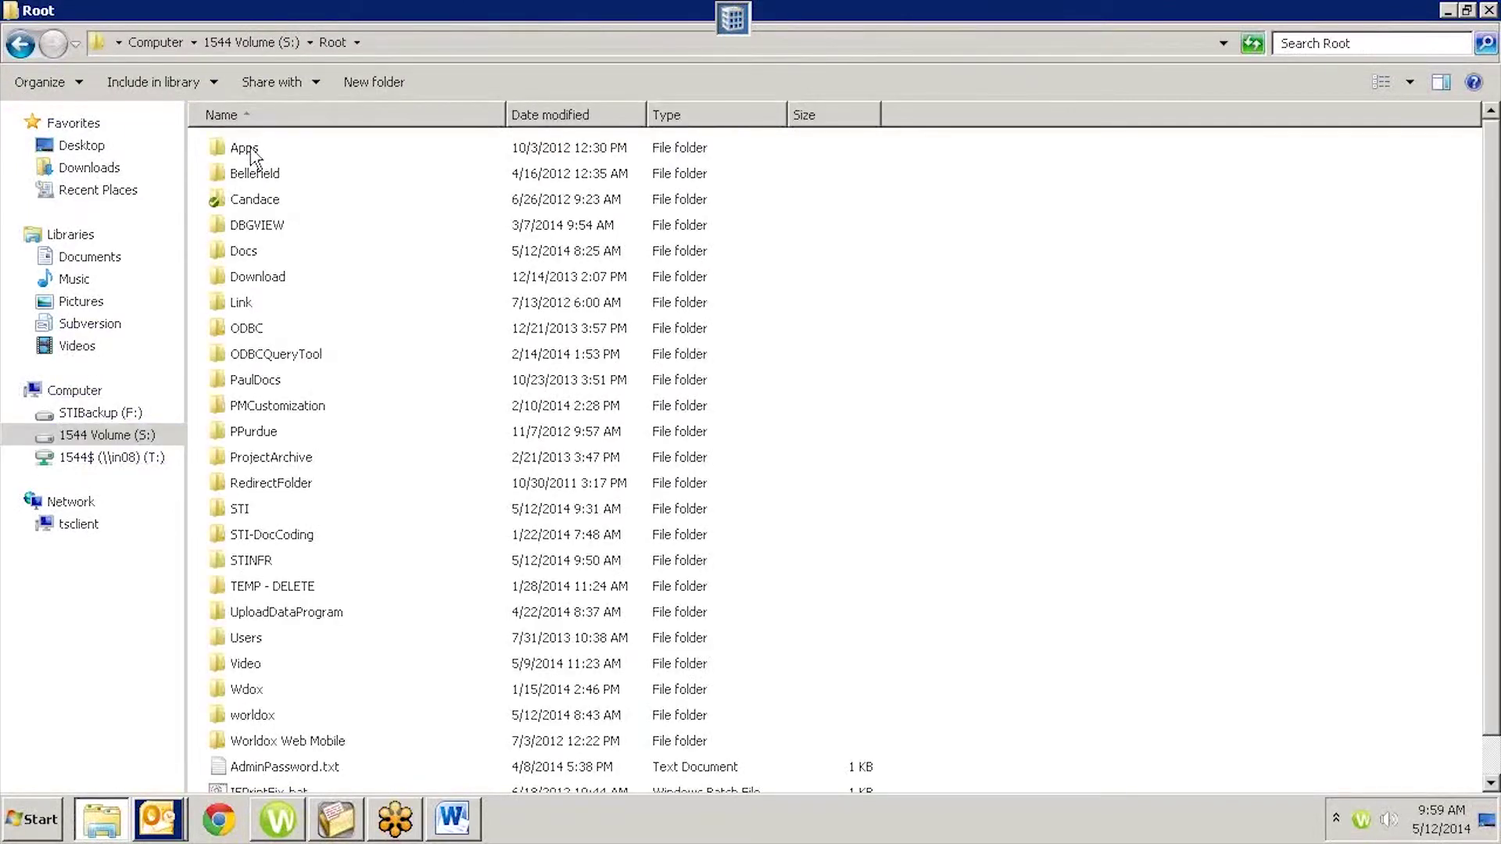
double_click(248, 250)
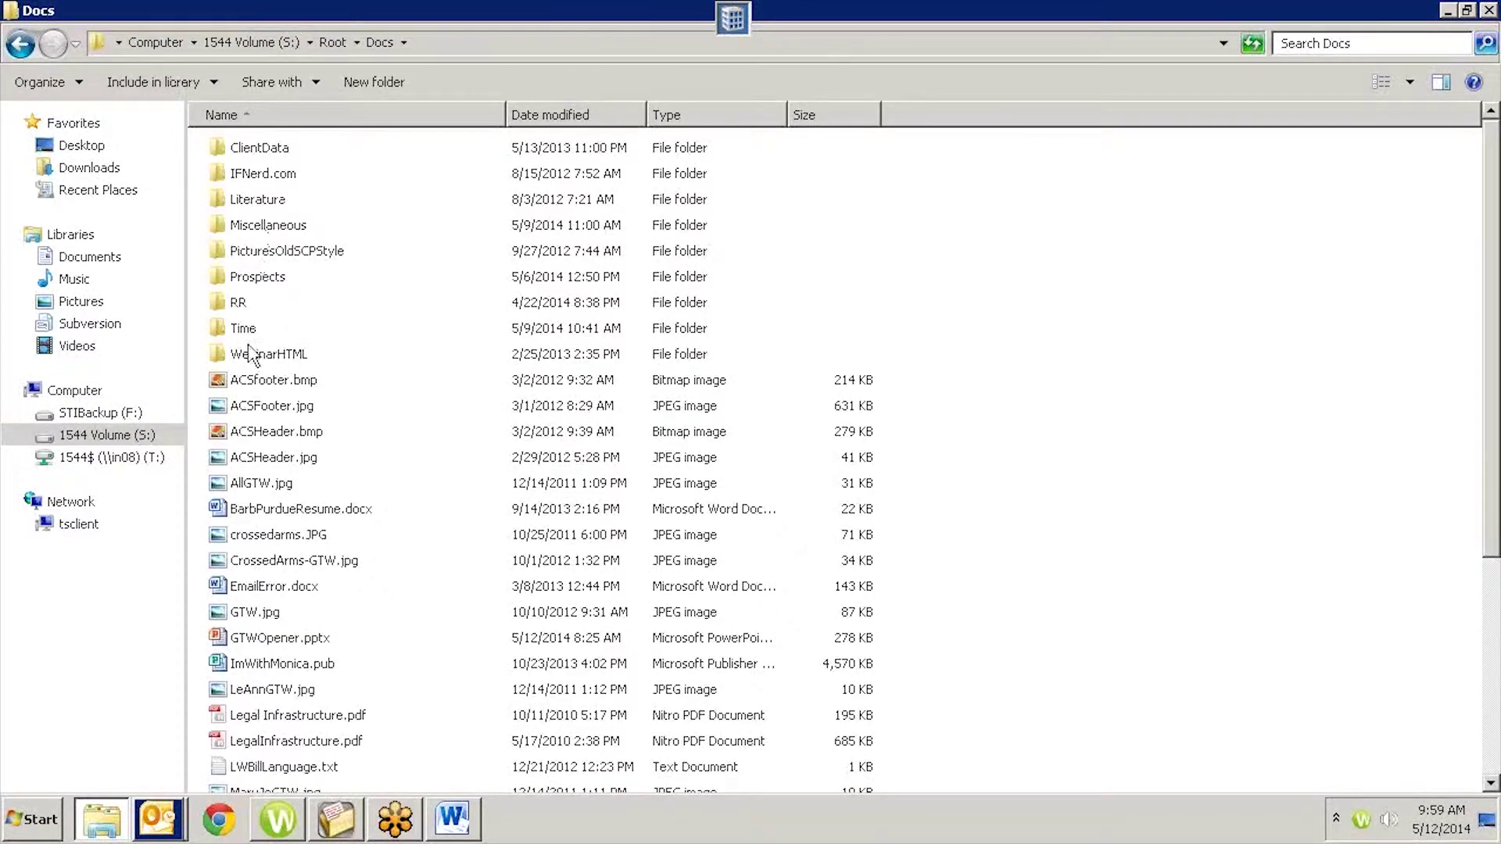
click(244, 459)
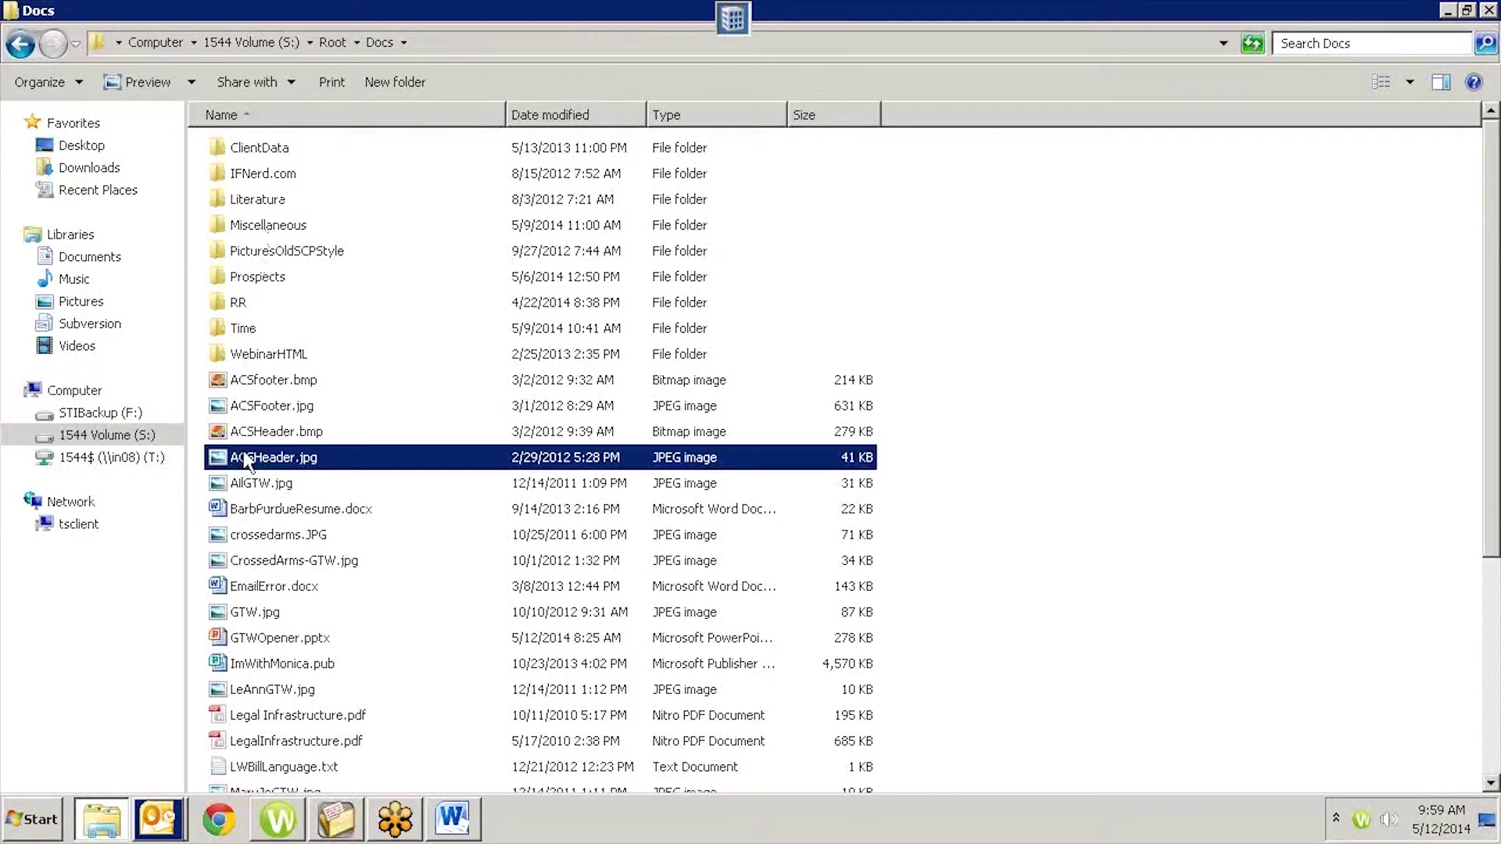
right_click(242, 460)
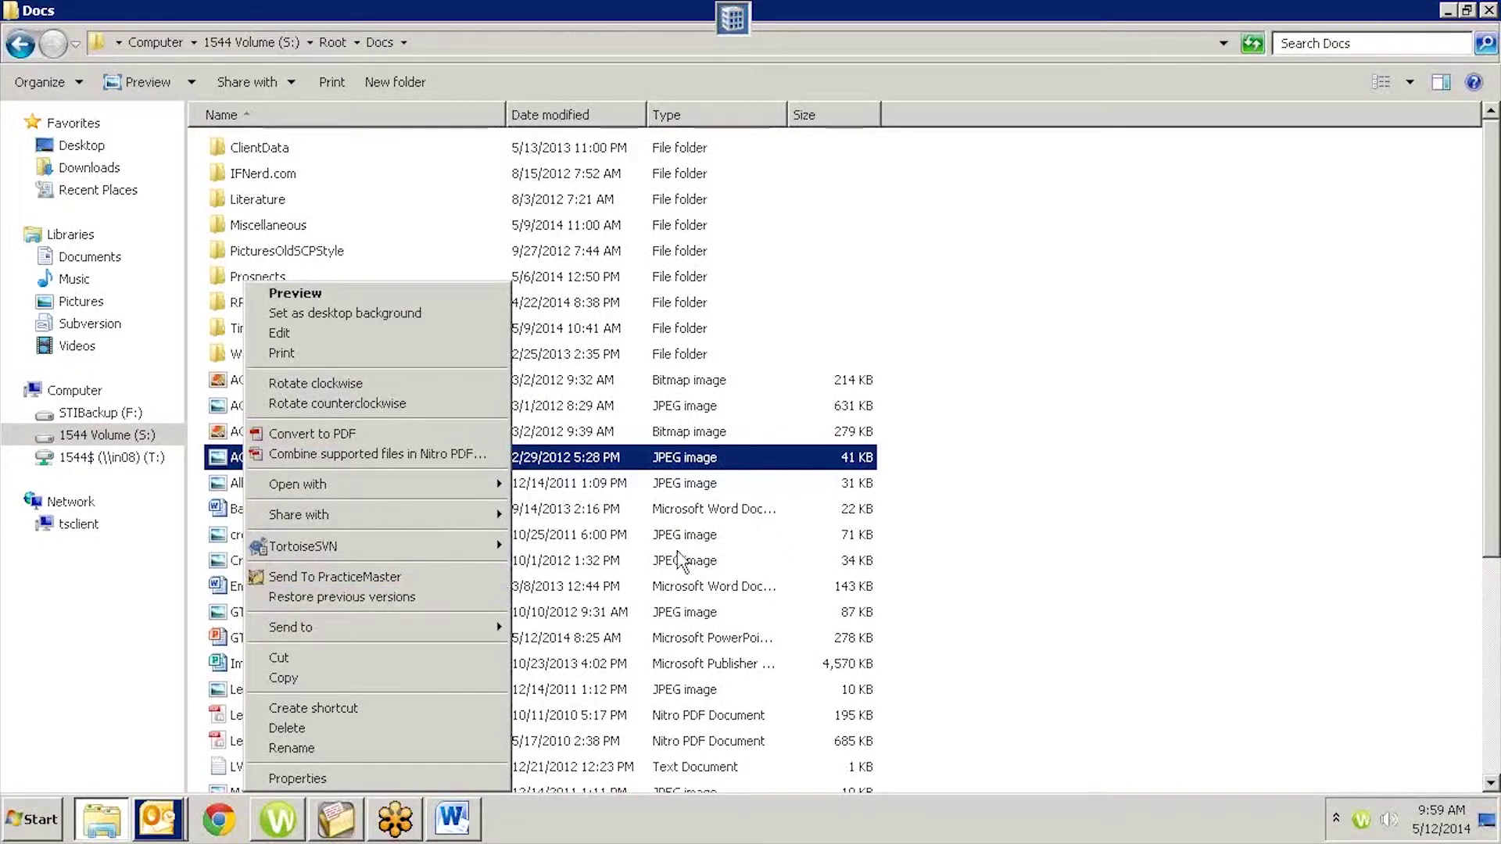
shift+click(610, 669)
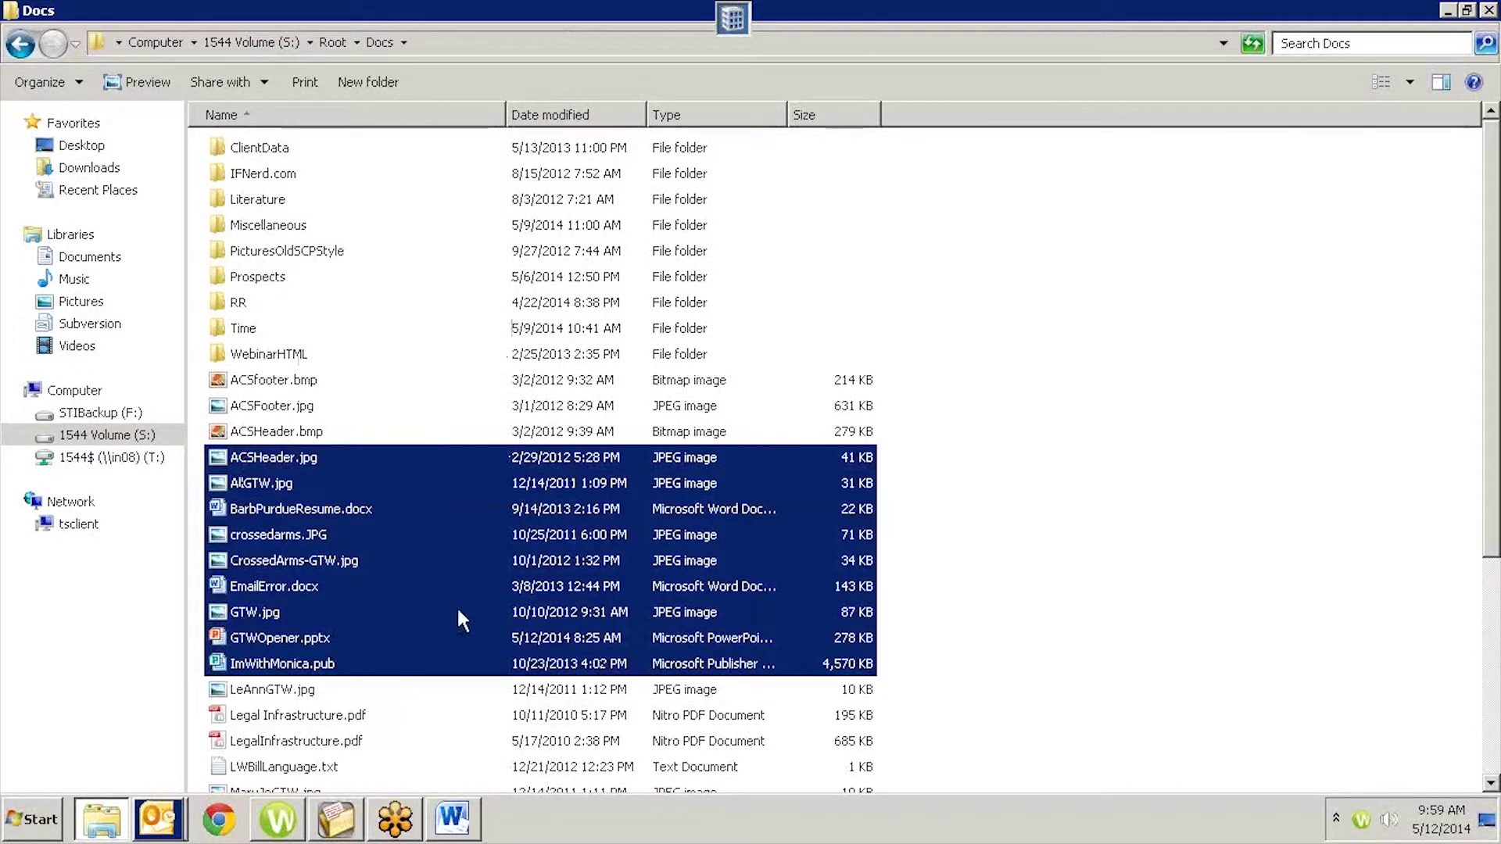
right_click(458, 611)
Send crossedarms.JPG, GTWOpener.pptx and LegalInfrastructure.pdf to PracticeMaster, choose silent creation of all Document Management records, and cancel the import
click(316, 539)
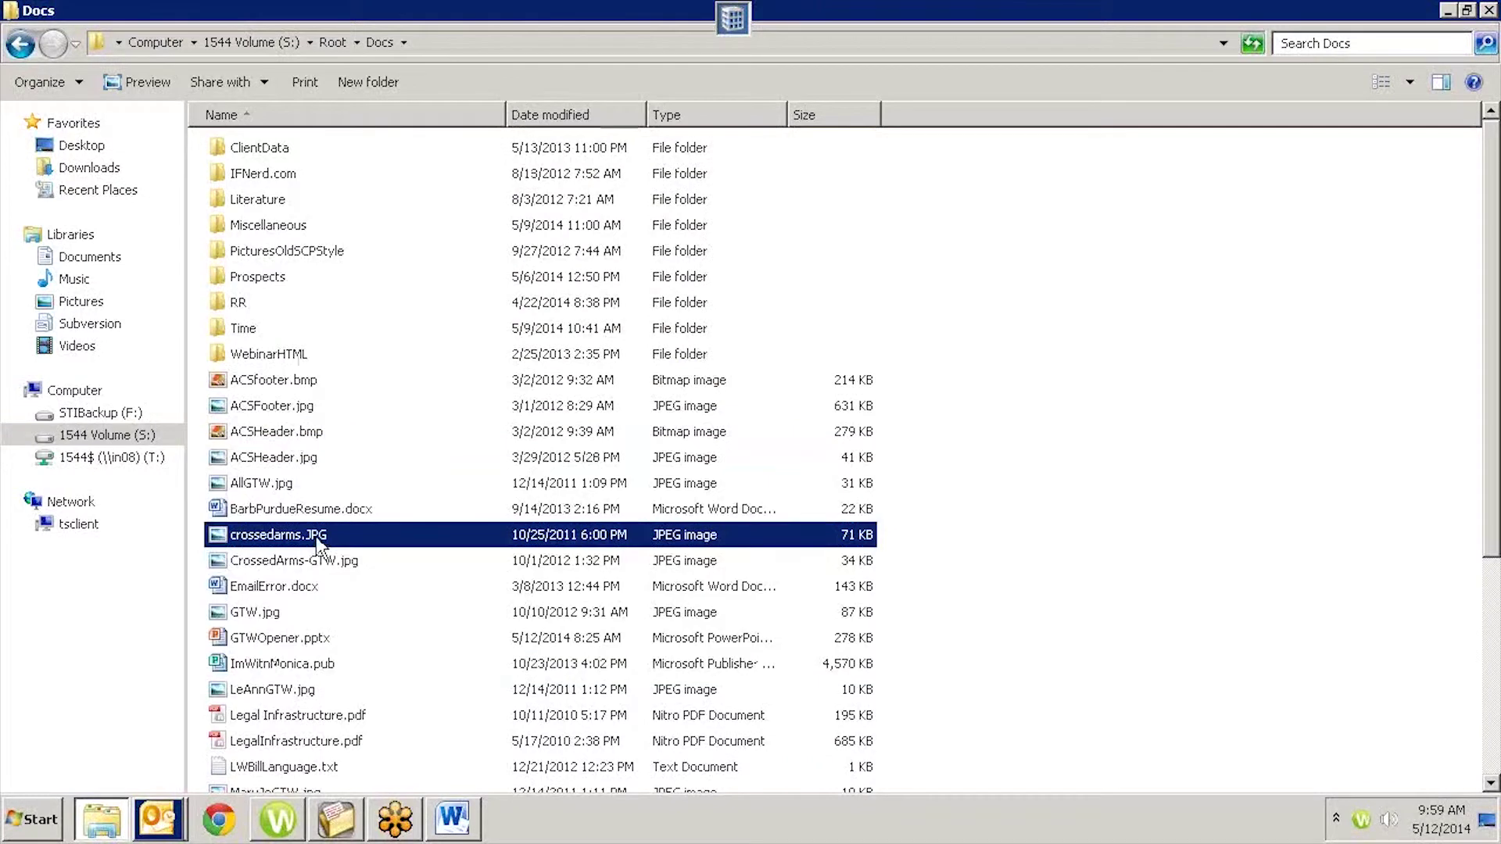
ctrl+click(304, 638)
ctrl+click(311, 739)
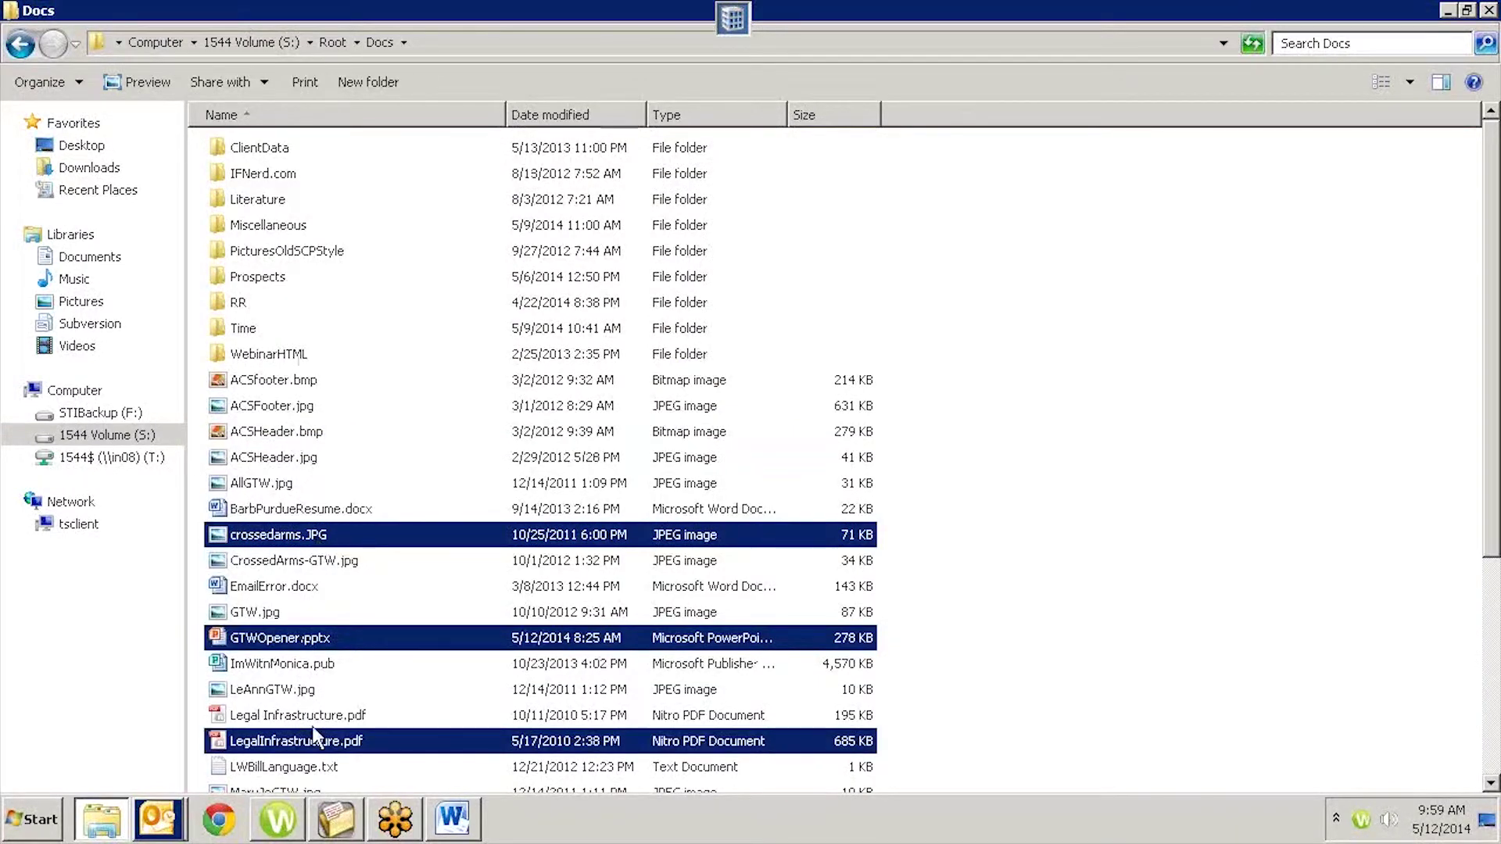
right_click(356, 537)
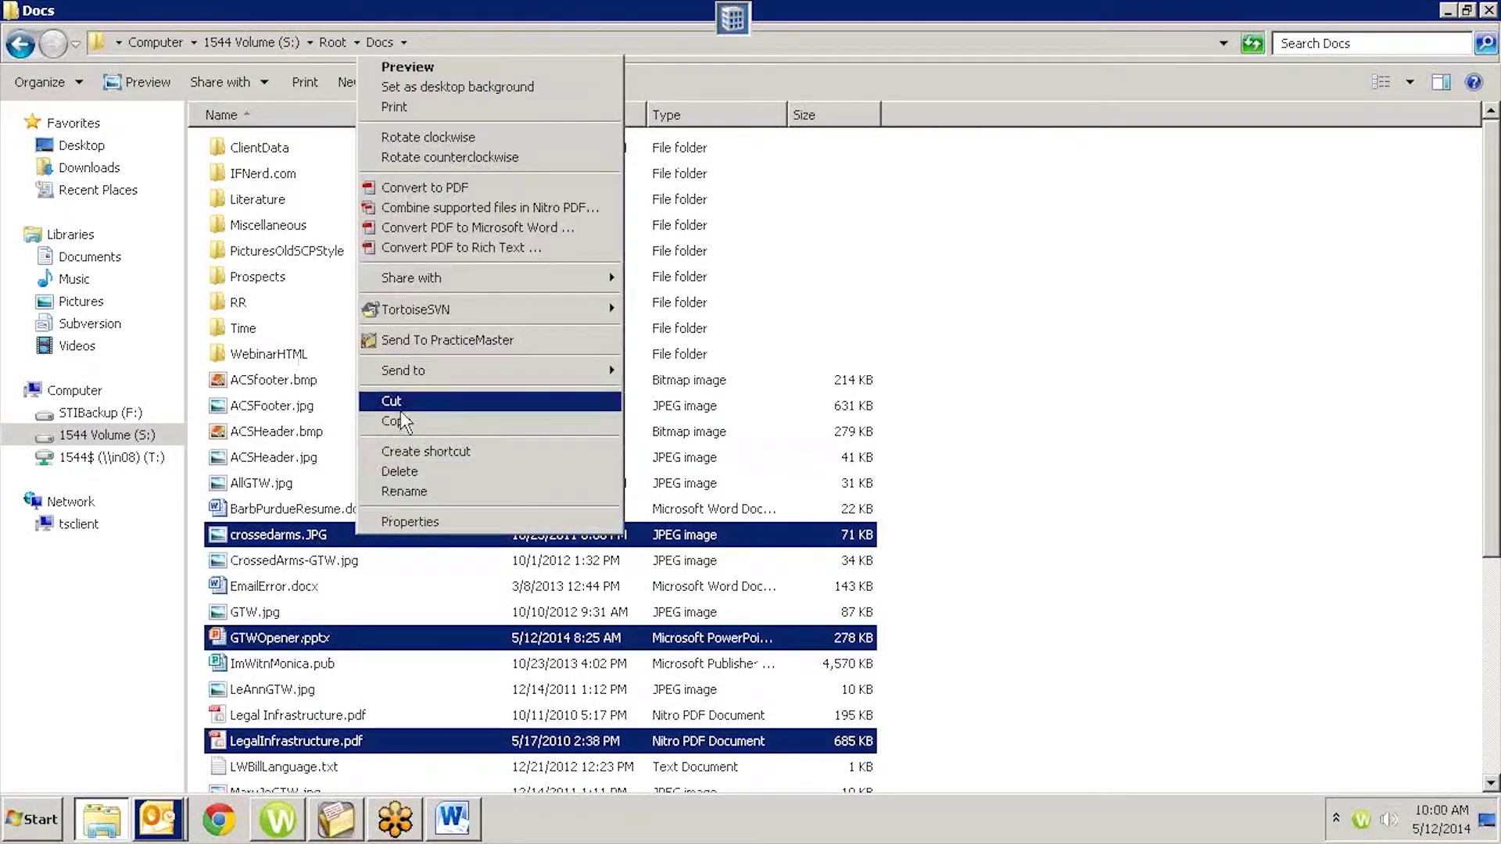
click(415, 340)
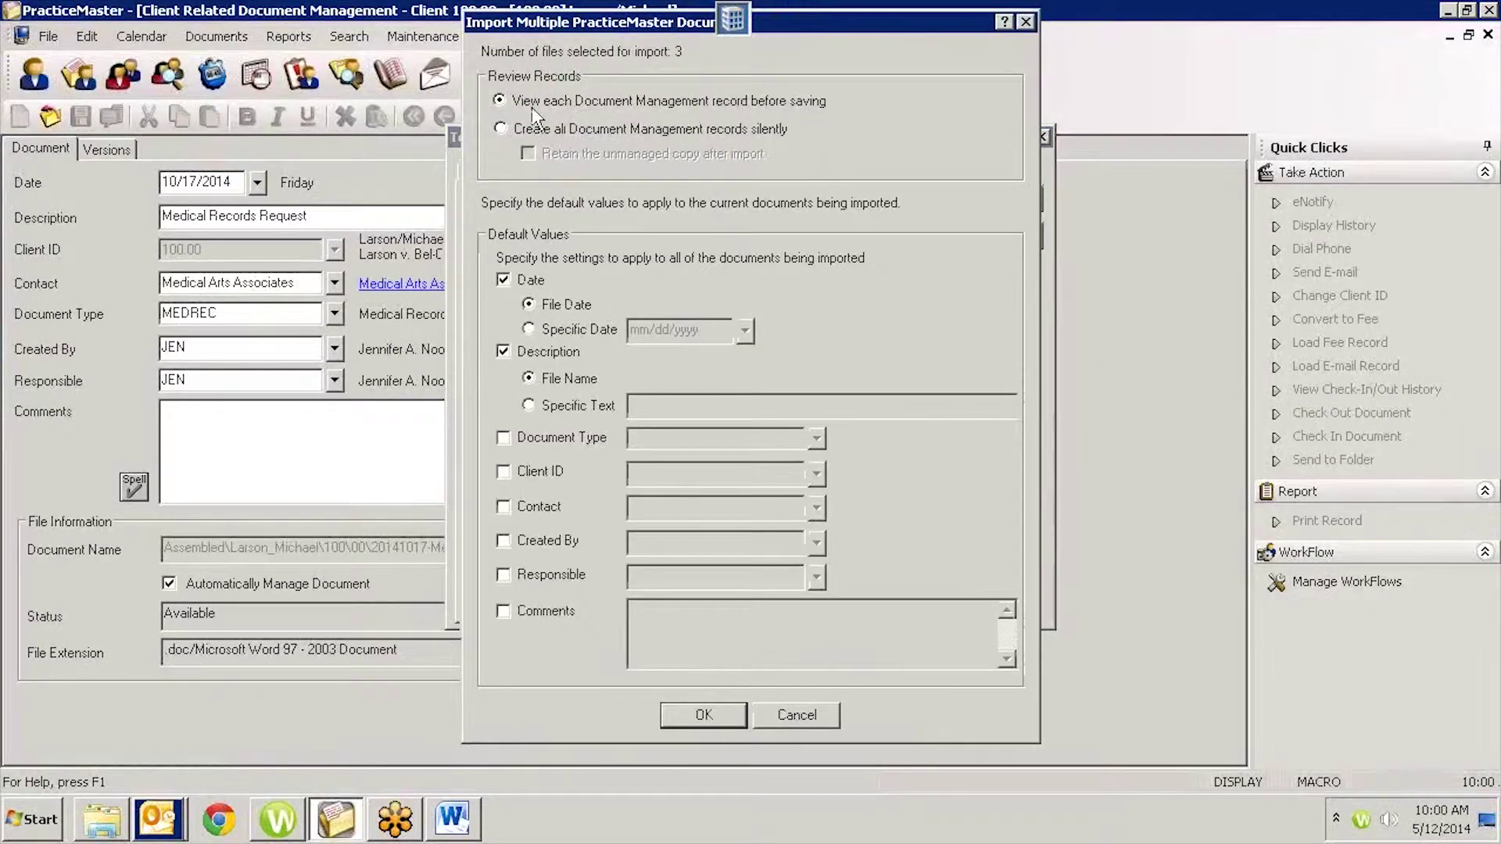
click(516, 128)
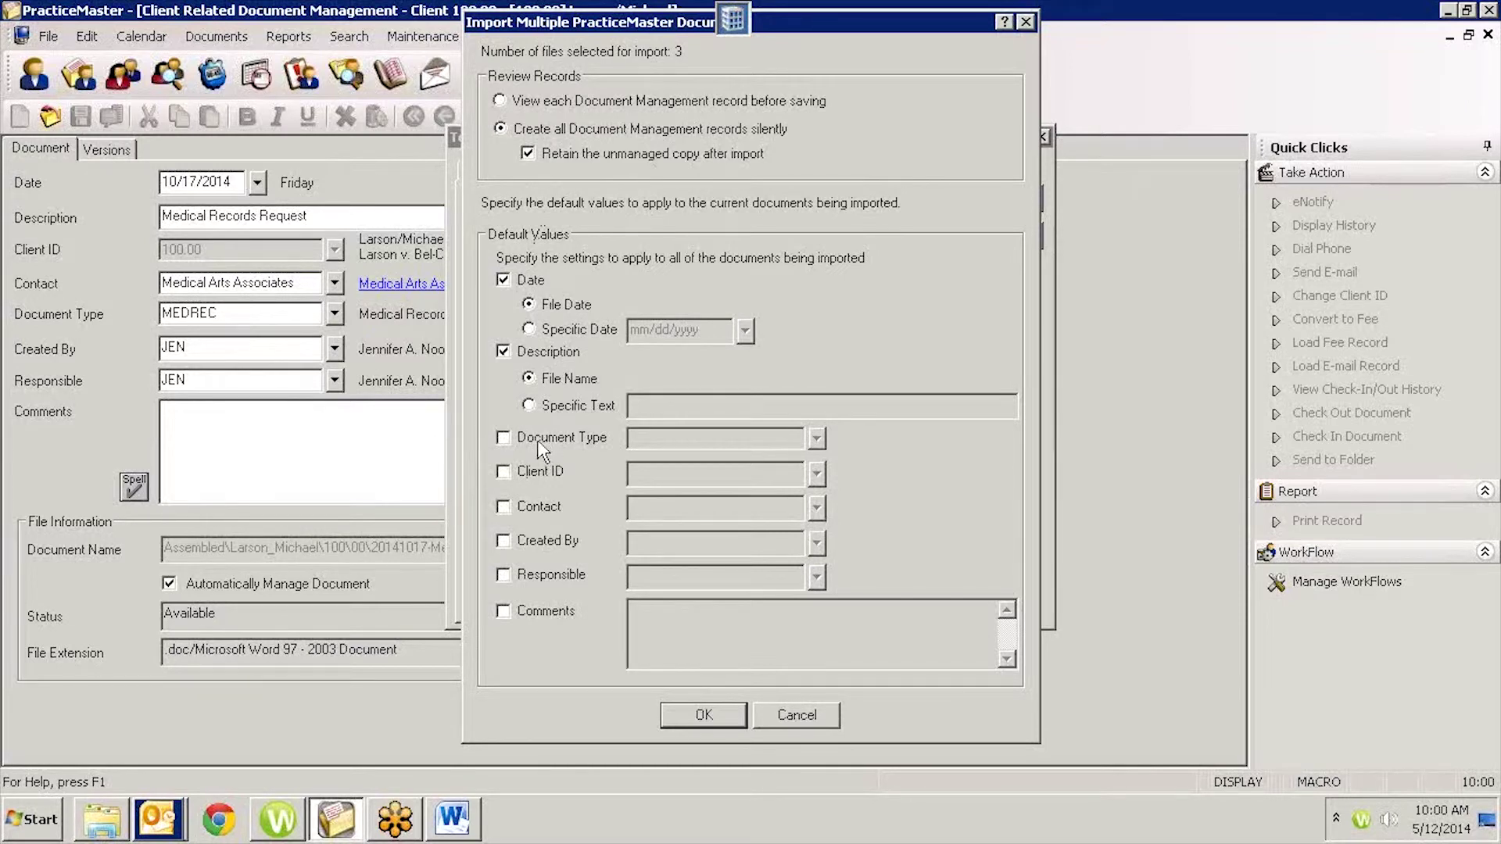
click(805, 717)
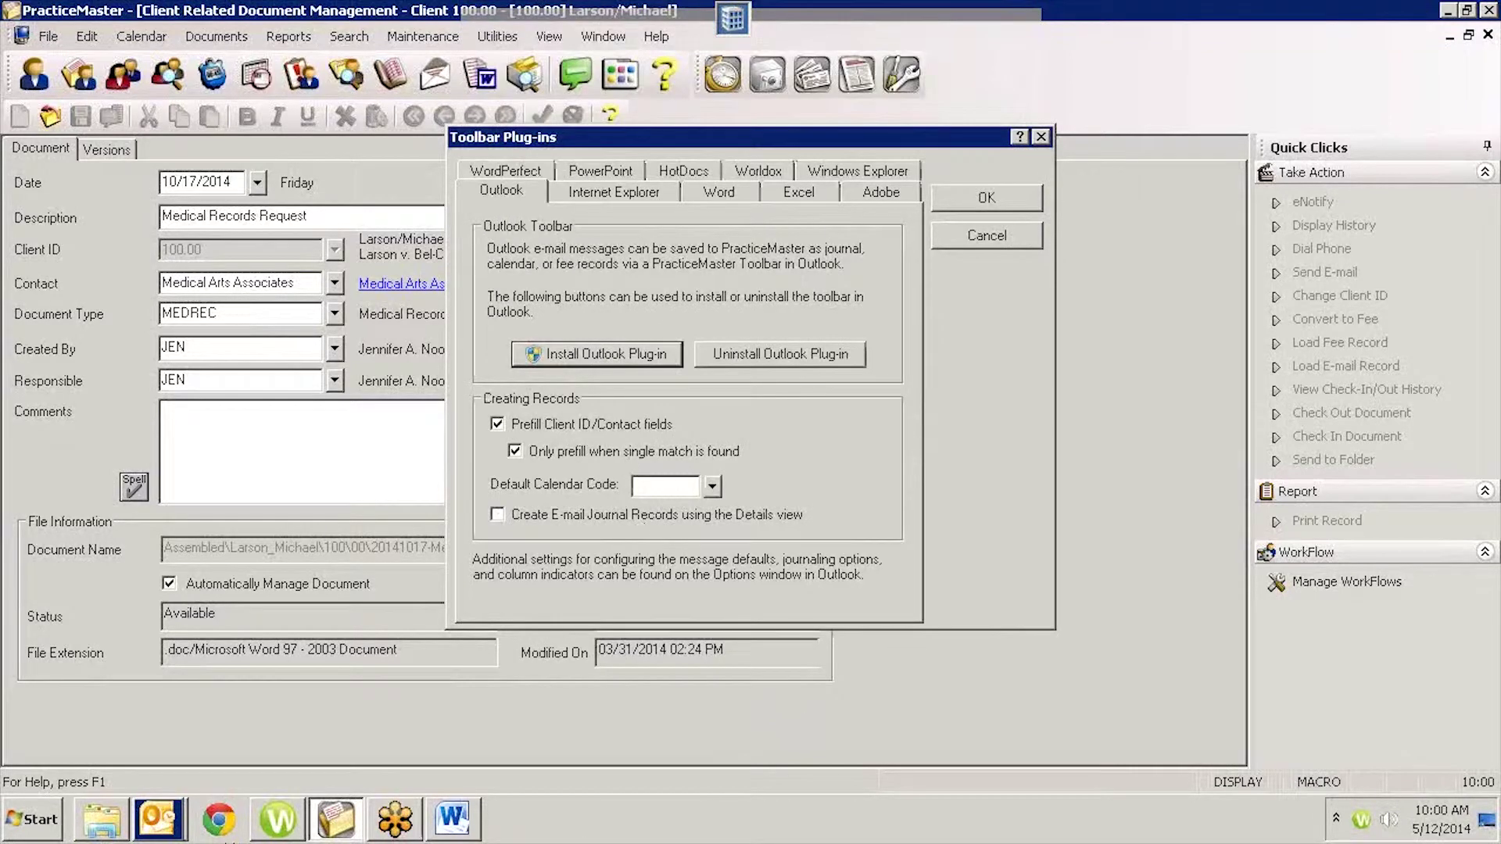
In Windows Explorer, open the Prospects folder, select all its files and review the actions available for them
click(101, 819)
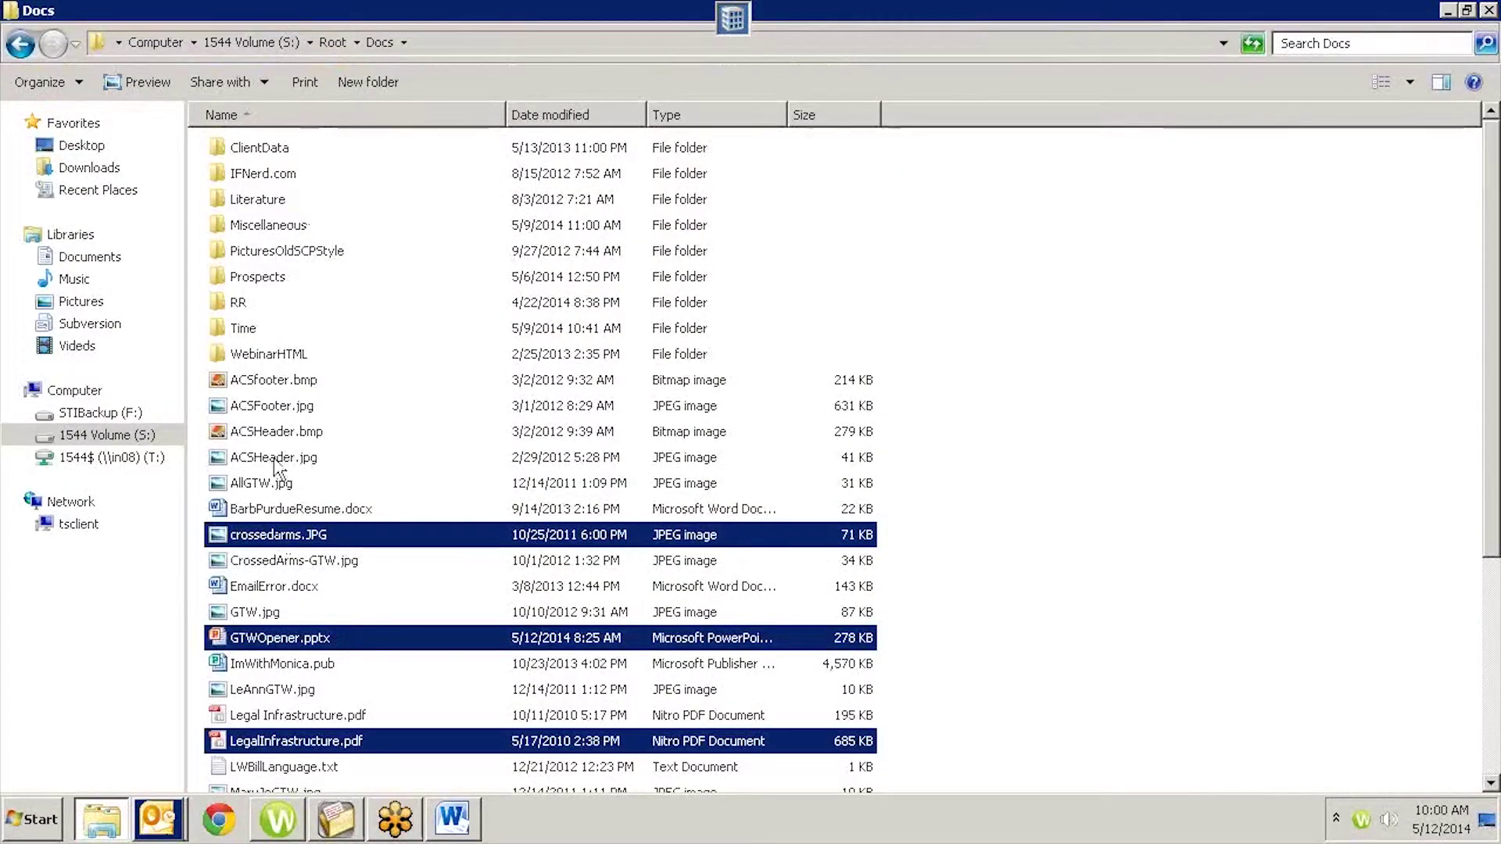
click(275, 386)
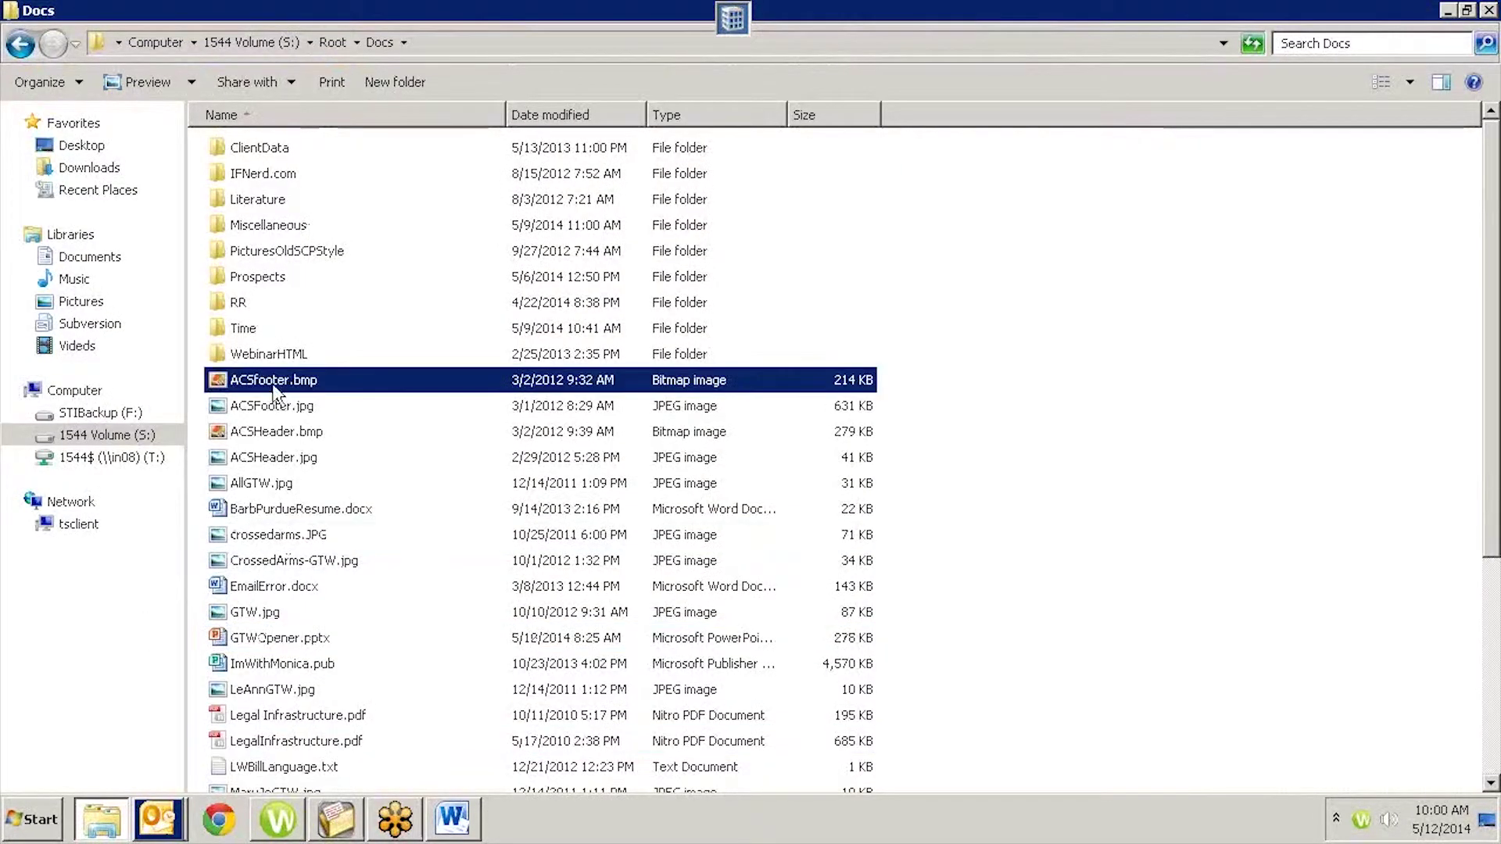
shift+click(305, 741)
double_click(255, 280)
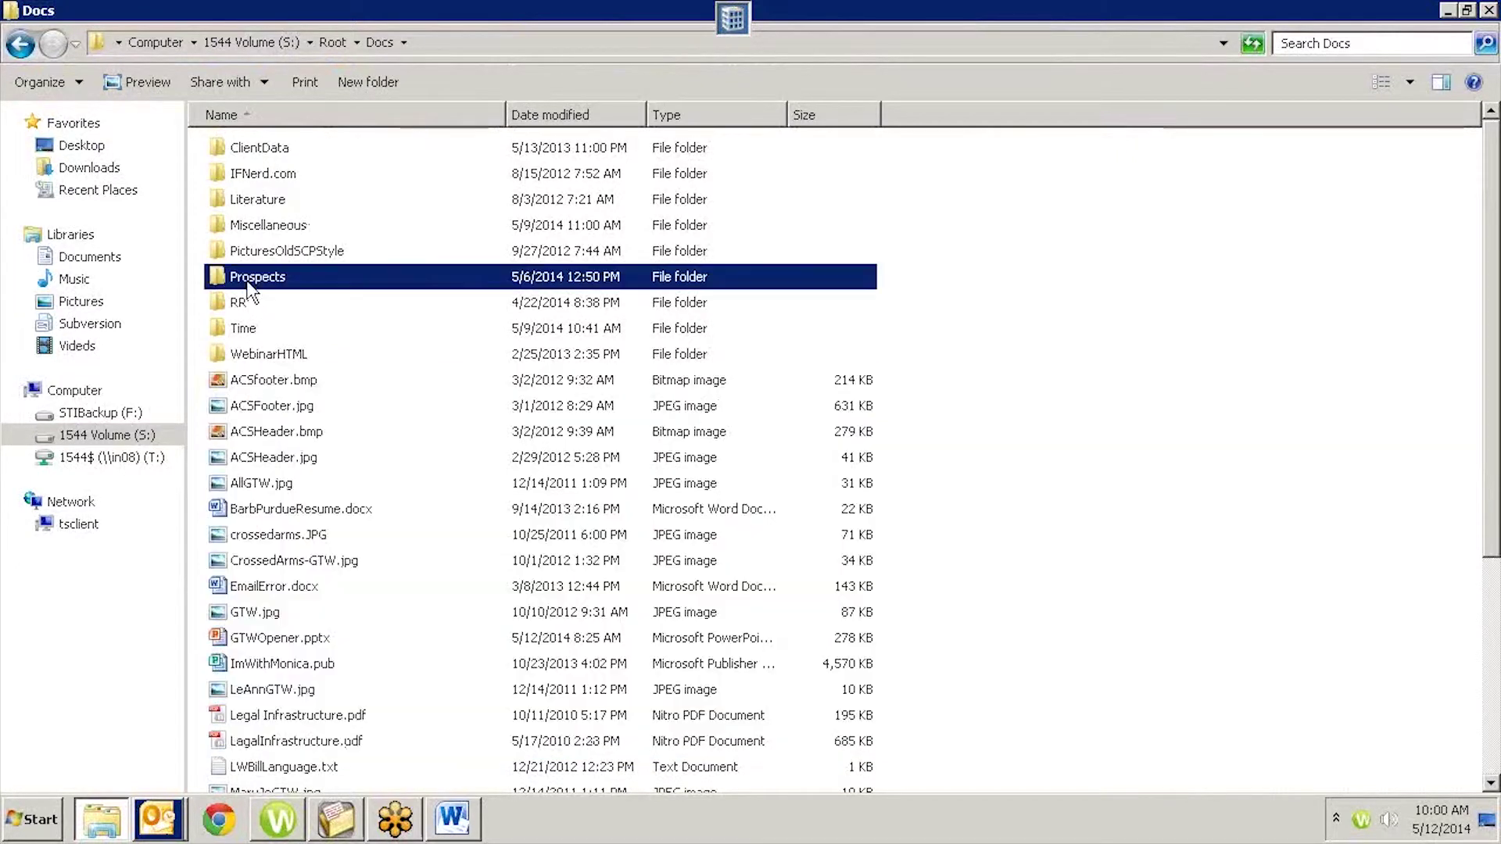
key(ctrl+a)
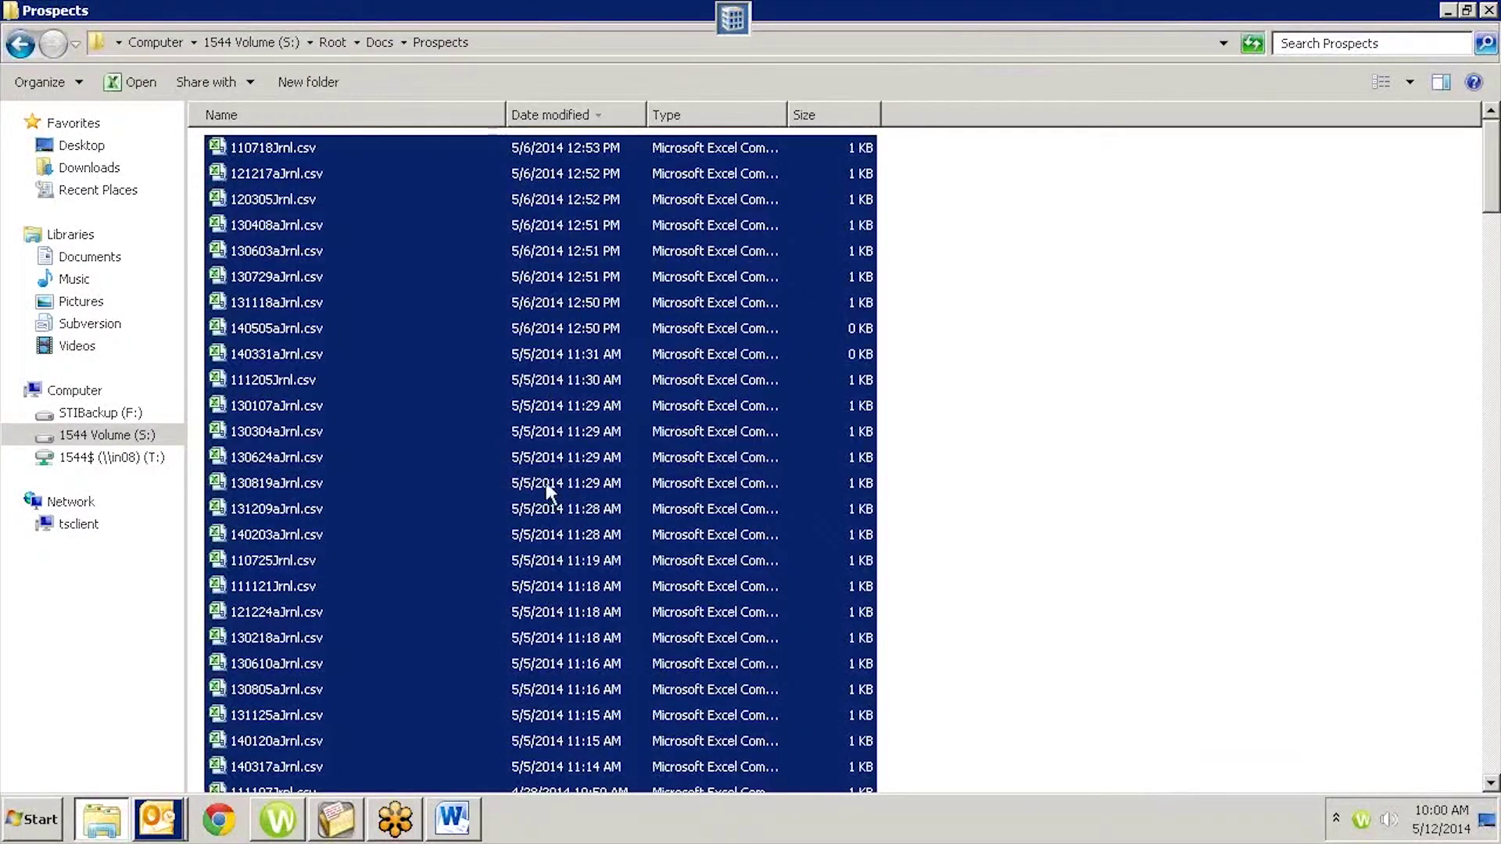
right_click(534, 456)
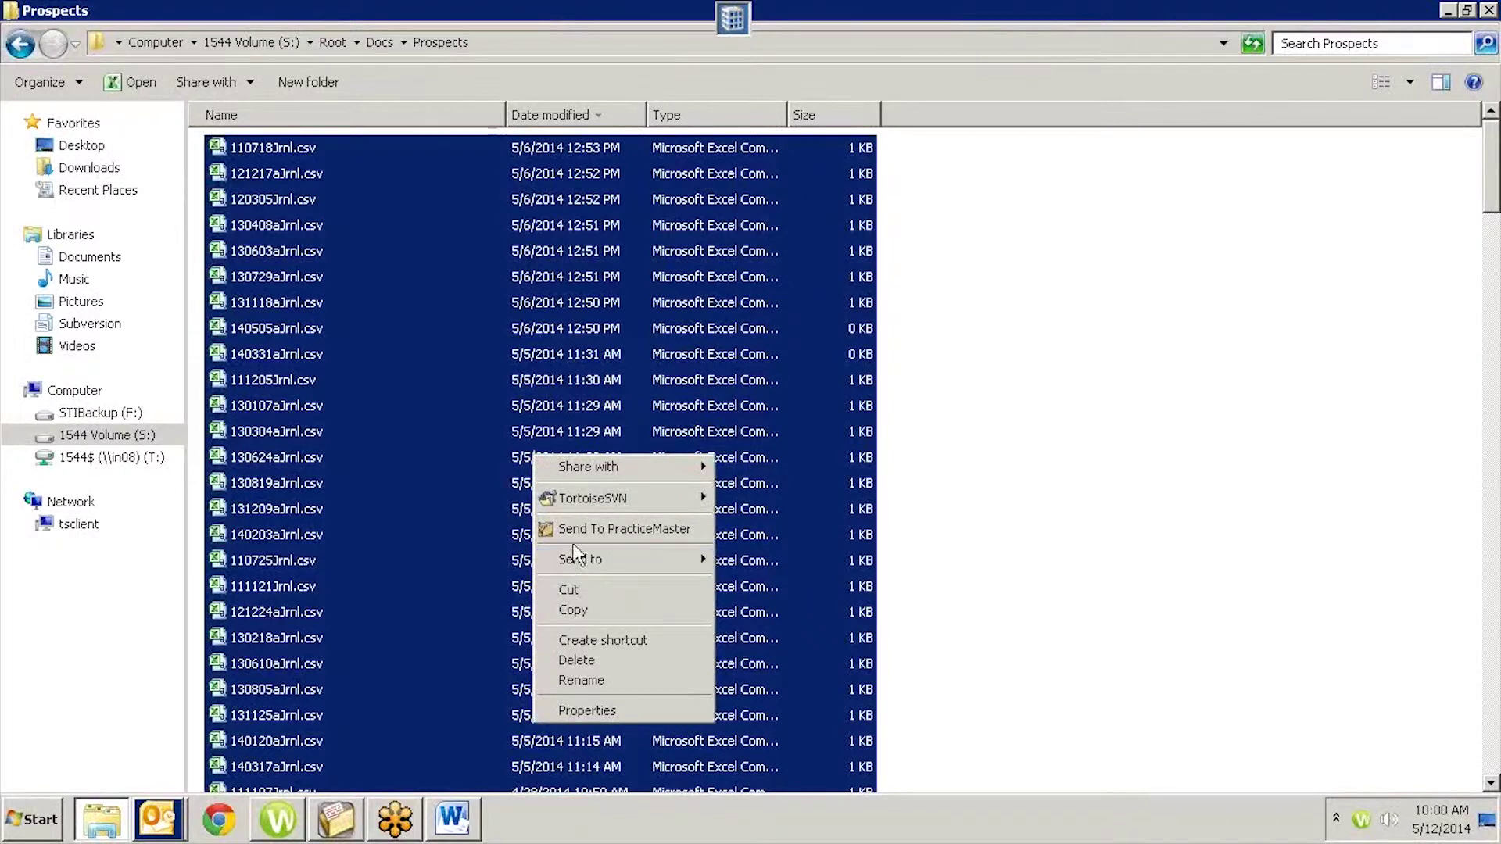
Select only the files 131209aJrnl.csv, 140505aJrnl.csv and 120305Jrnl.csv in the Prospects folder
click(415, 506)
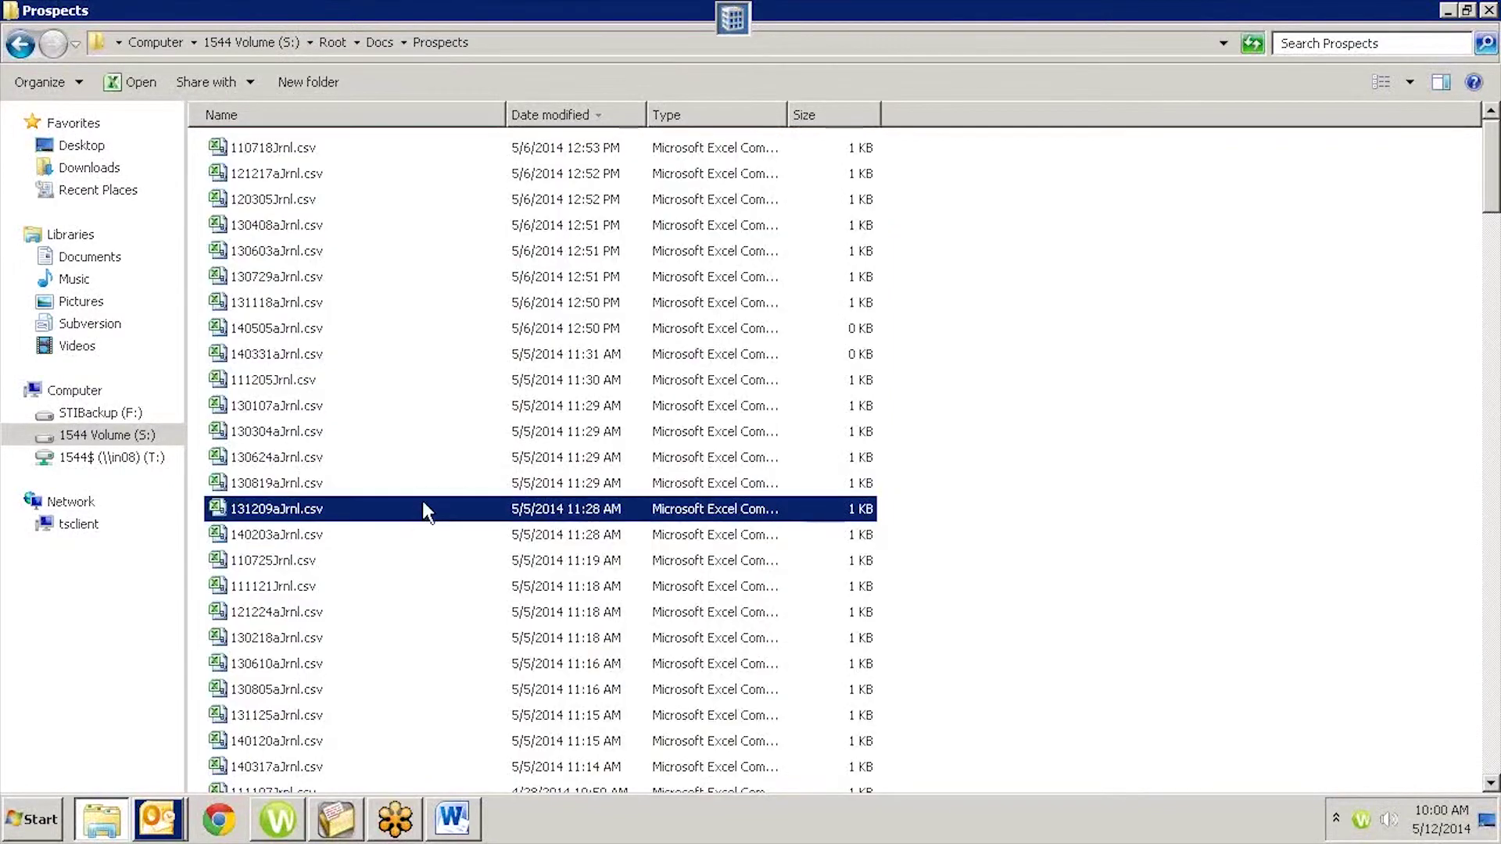
ctrl+click(414, 328)
ctrl+click(387, 207)
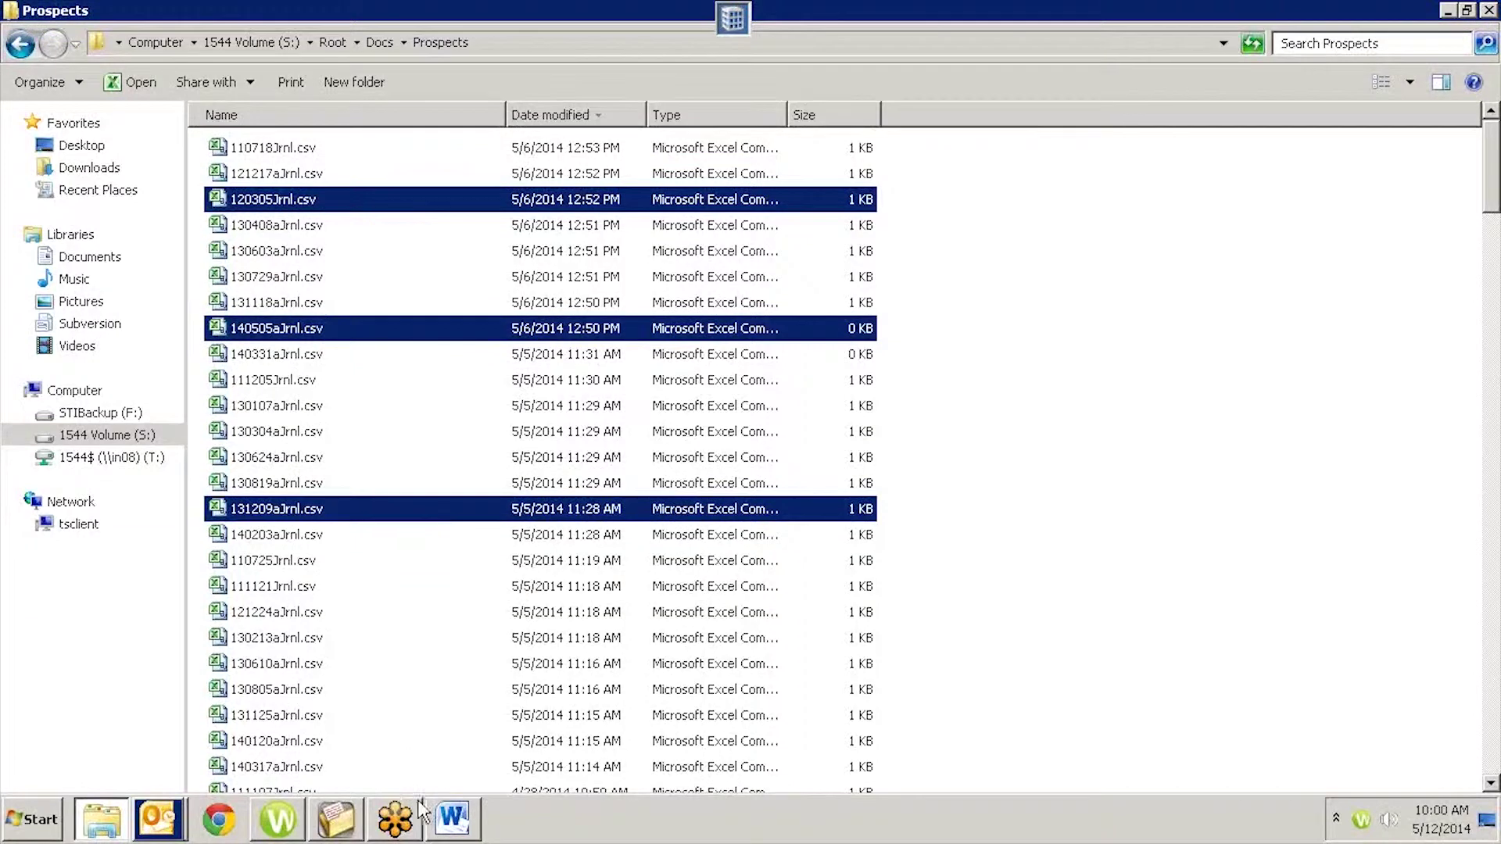
Return to PracticeMaster, cancel the Toolbar Plug-ins settings and close the Medical Records Request record
click(344, 830)
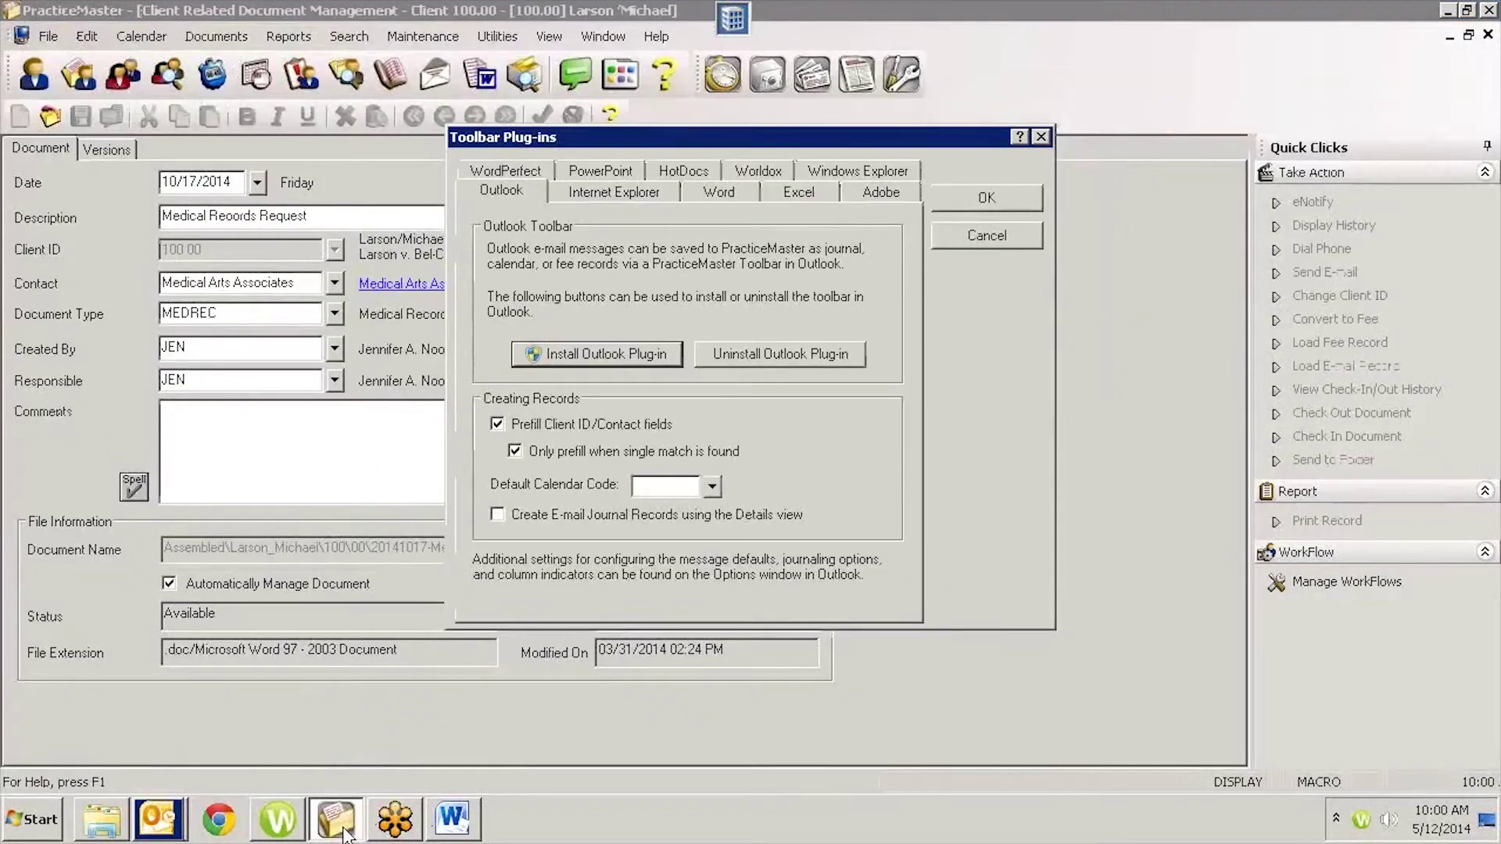
click(986, 234)
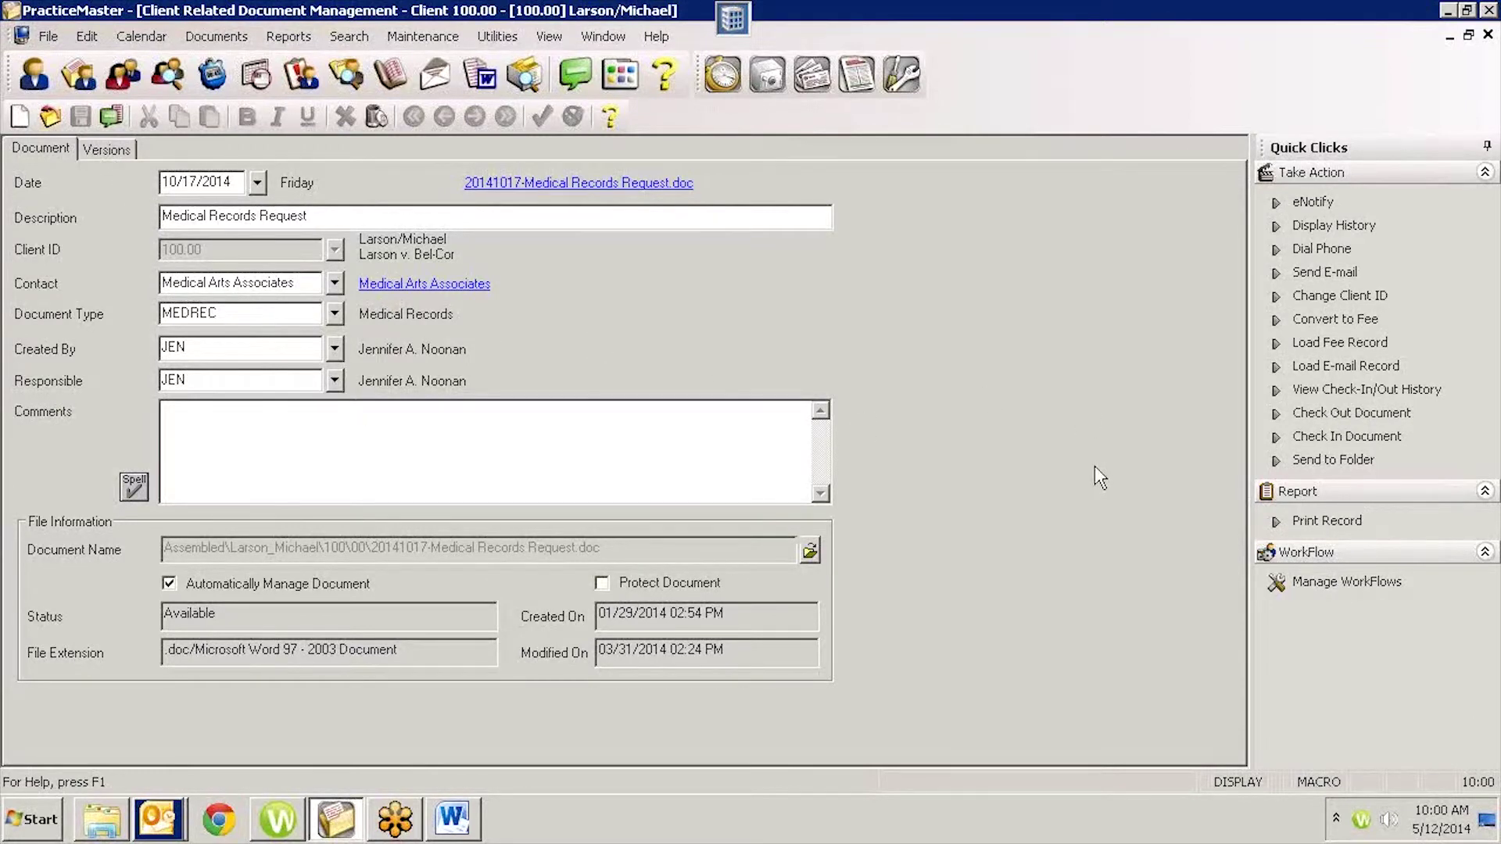
key(Escape)
Review the check-out options for the Medical Records Request document and cancel the check-out
mouse_move(1480, 208)
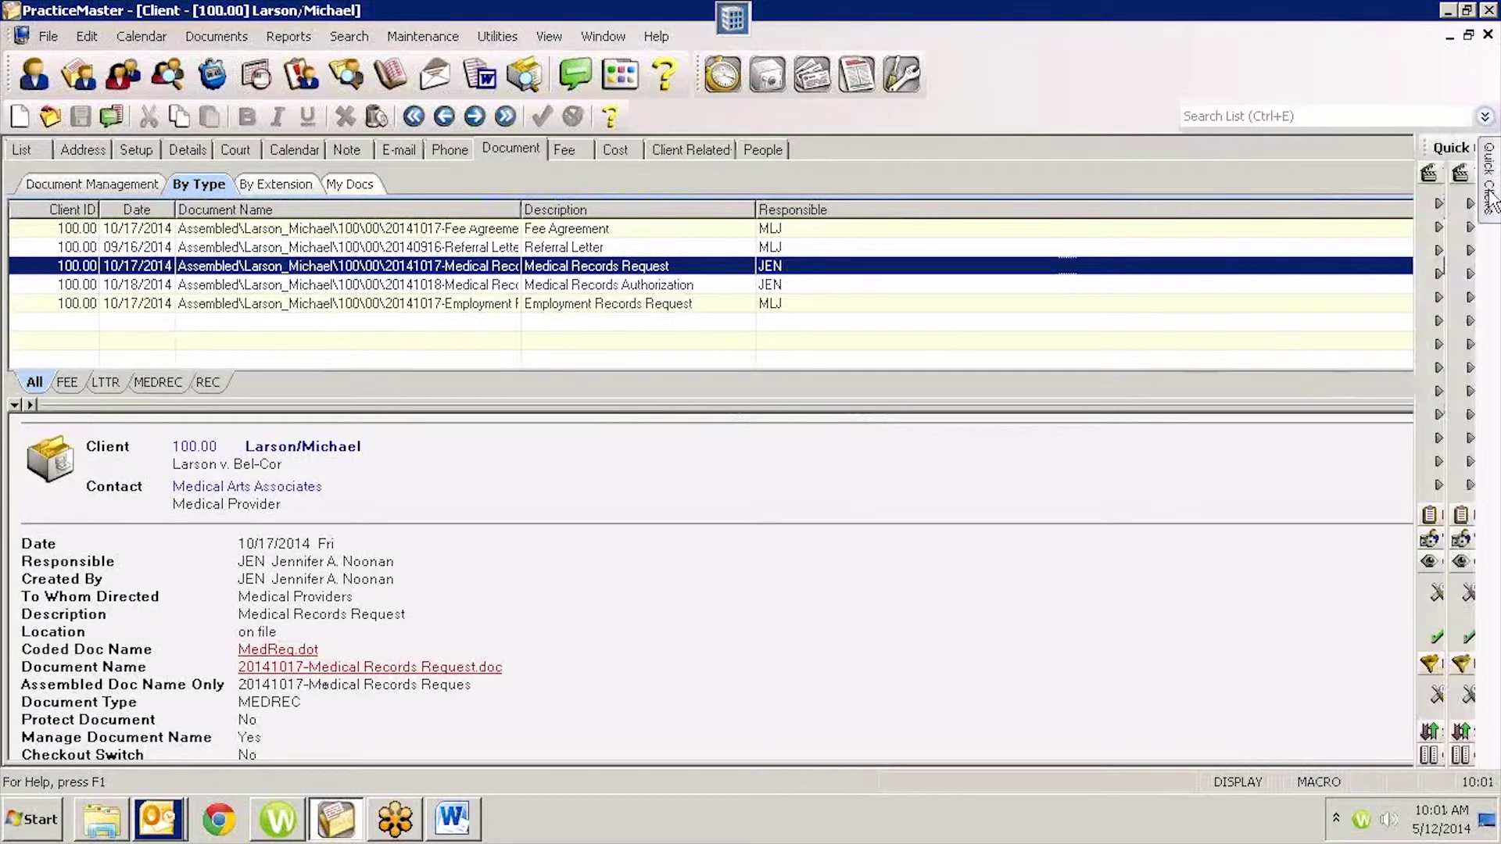
click(1304, 439)
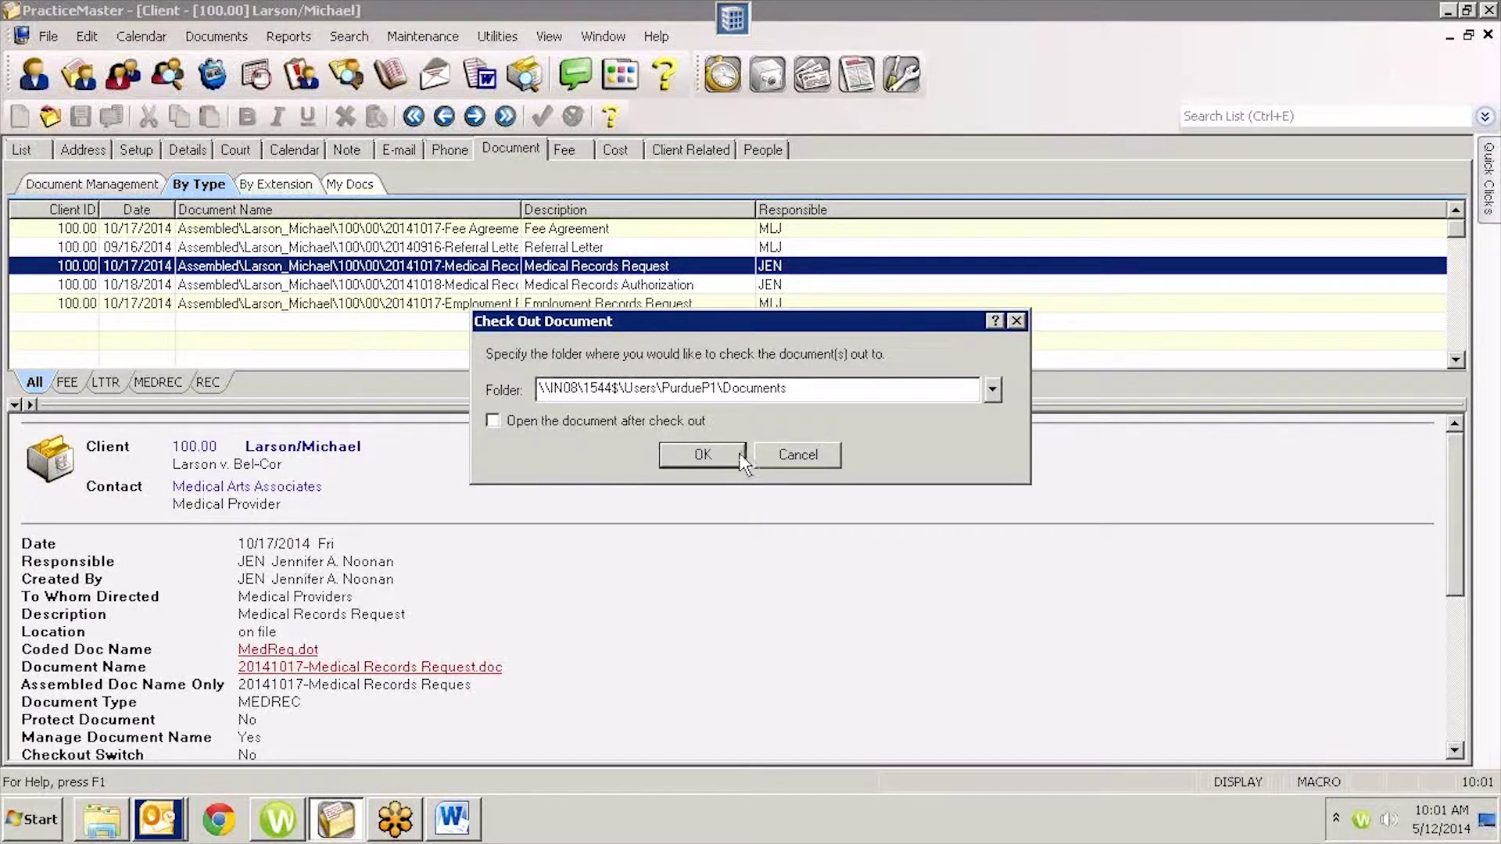
click(787, 454)
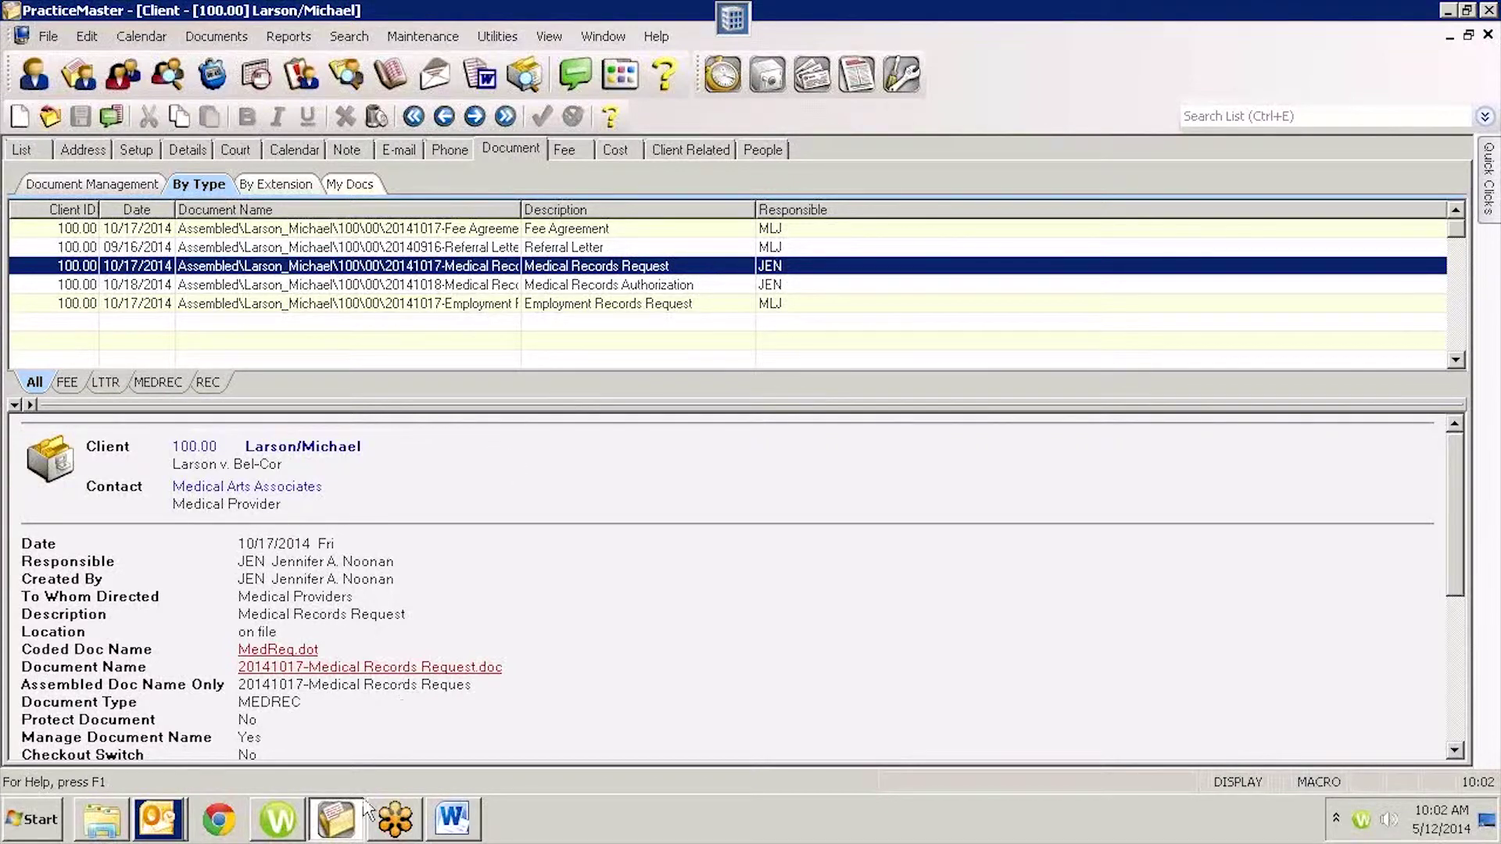
Switch to the Outlook inbox, review the default settings of the PracticeMaster plug-in and close them without changes
click(162, 822)
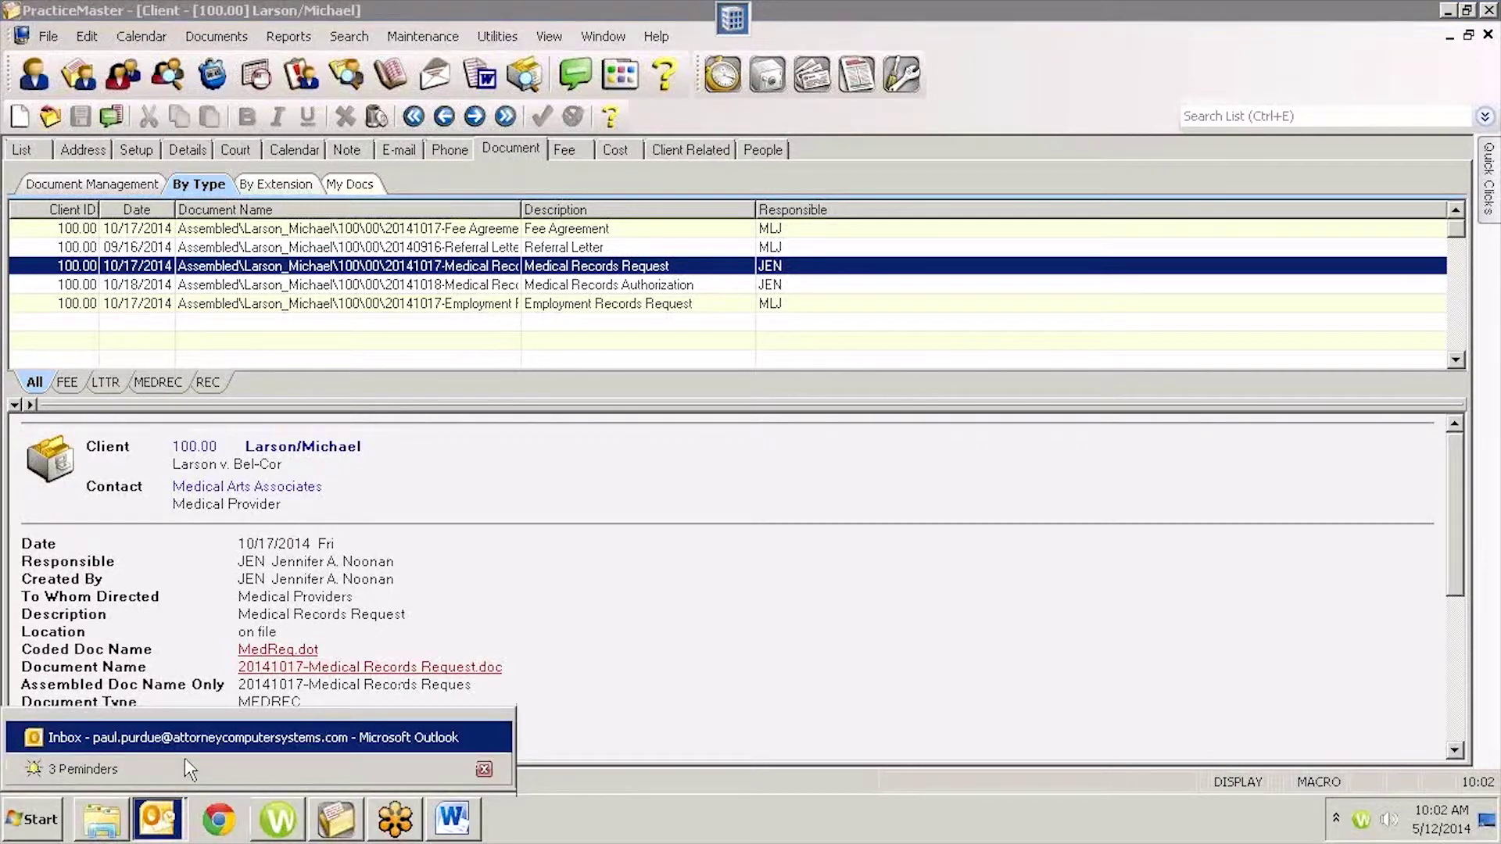
click(190, 742)
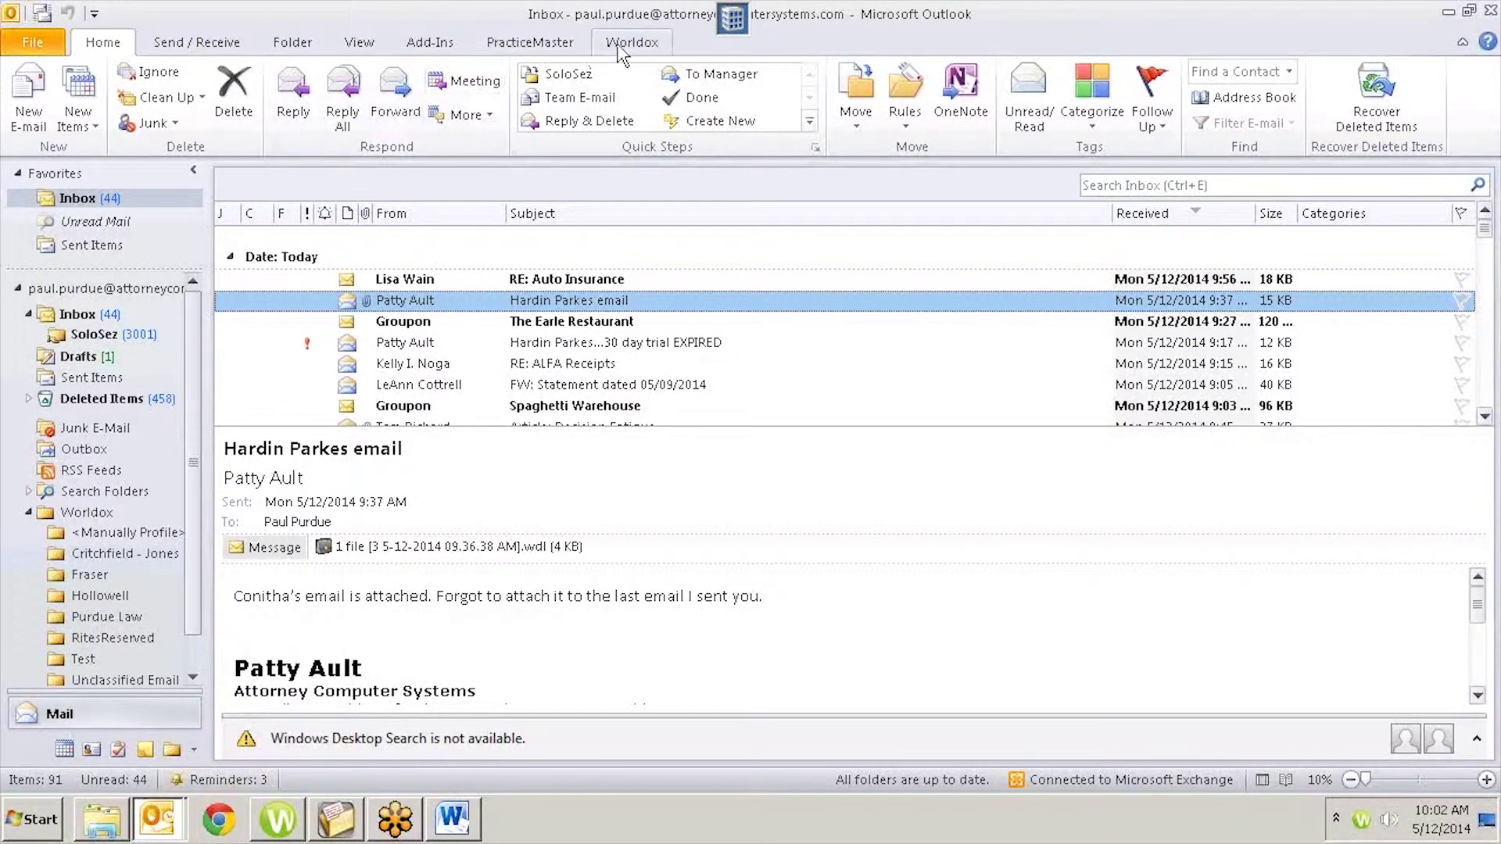
click(545, 49)
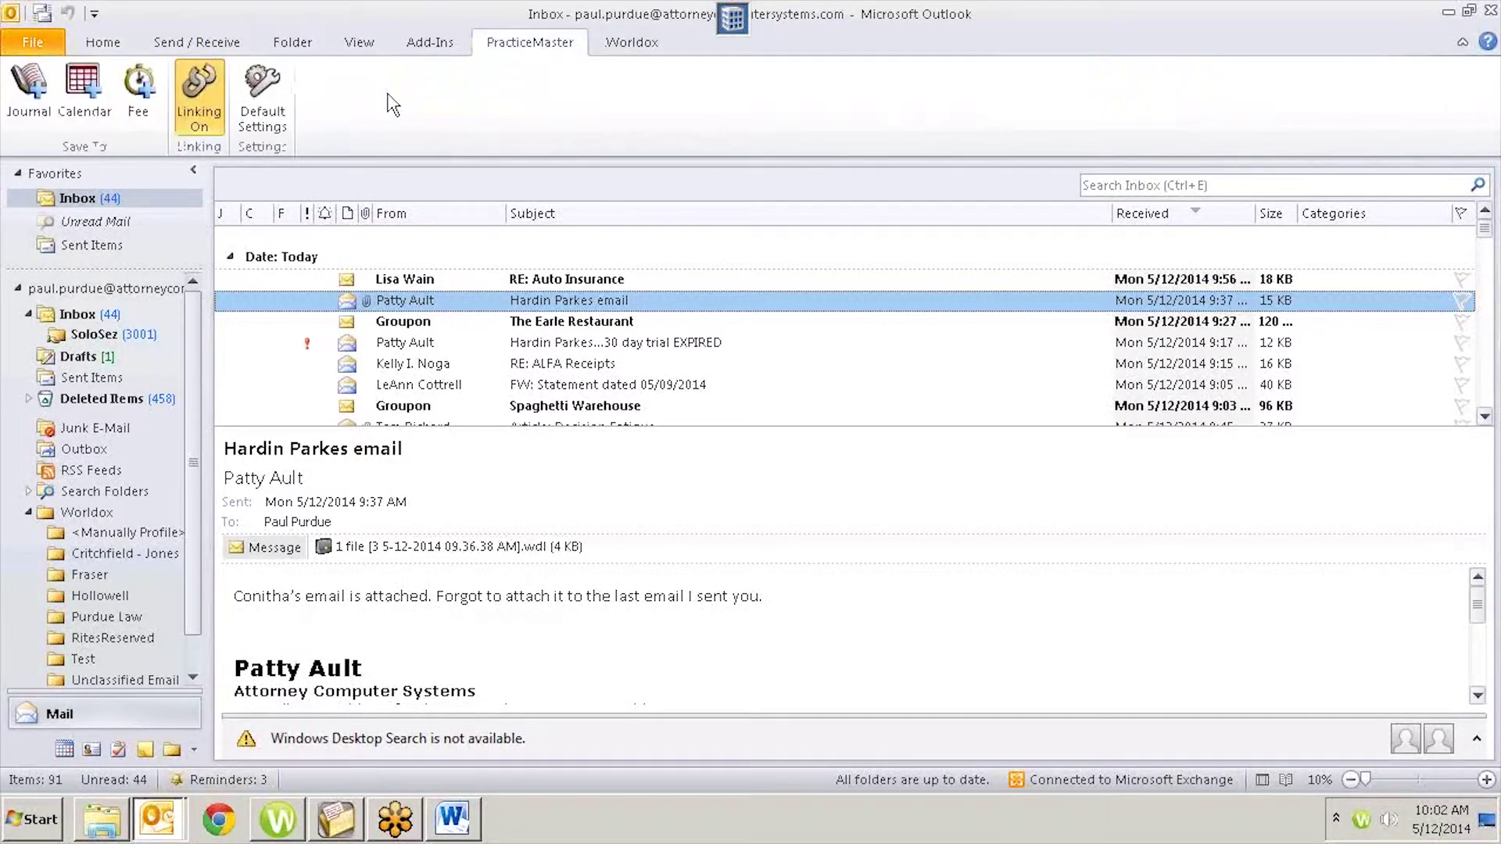
click(261, 119)
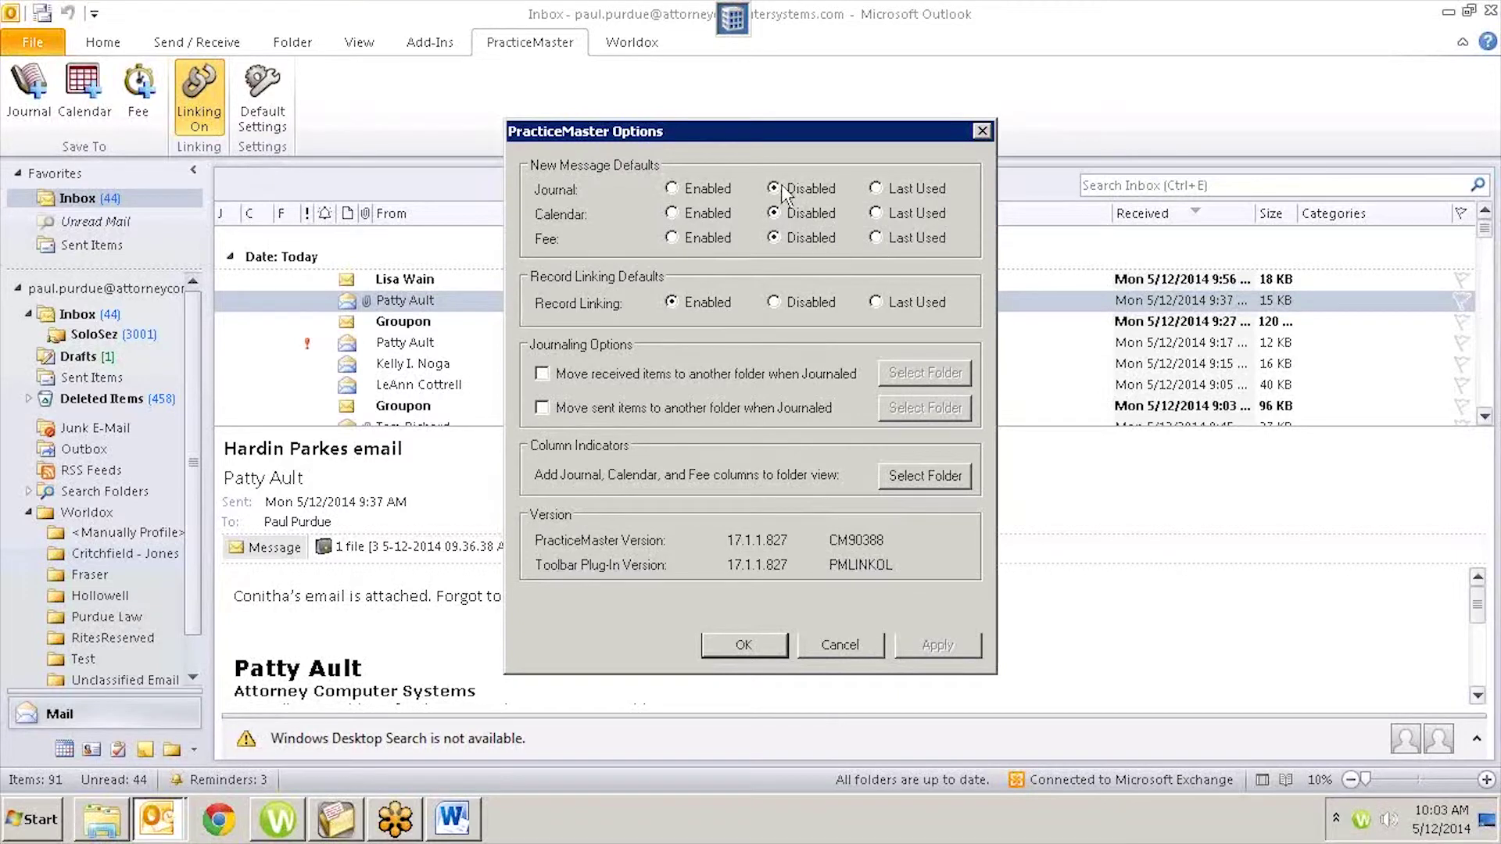
click(817, 649)
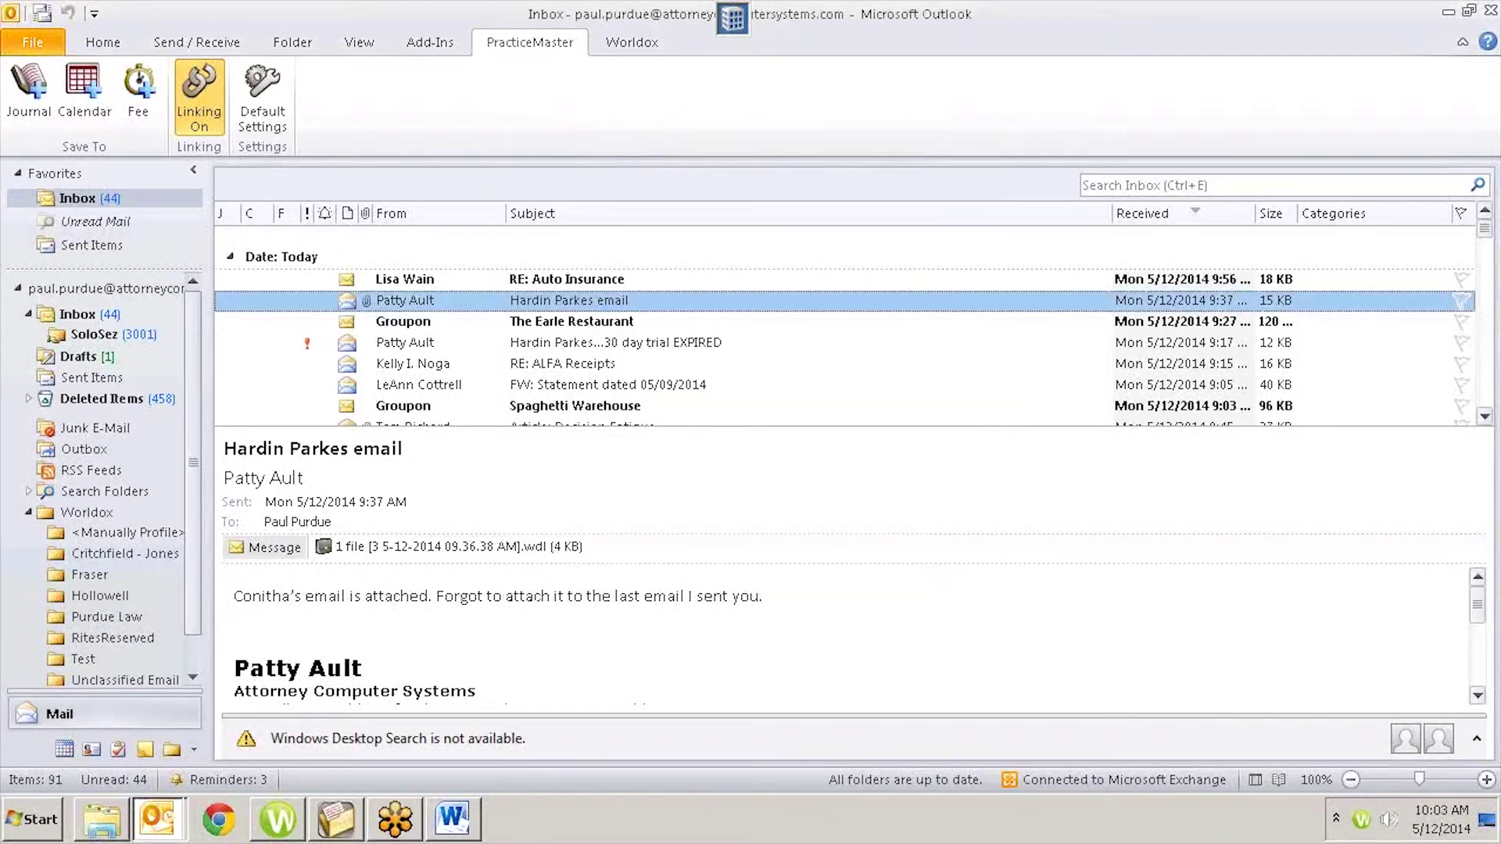
Return to PracticeMaster and open the Fee Agreement message from the client's e-mail journal
click(335, 829)
click(406, 149)
click(467, 291)
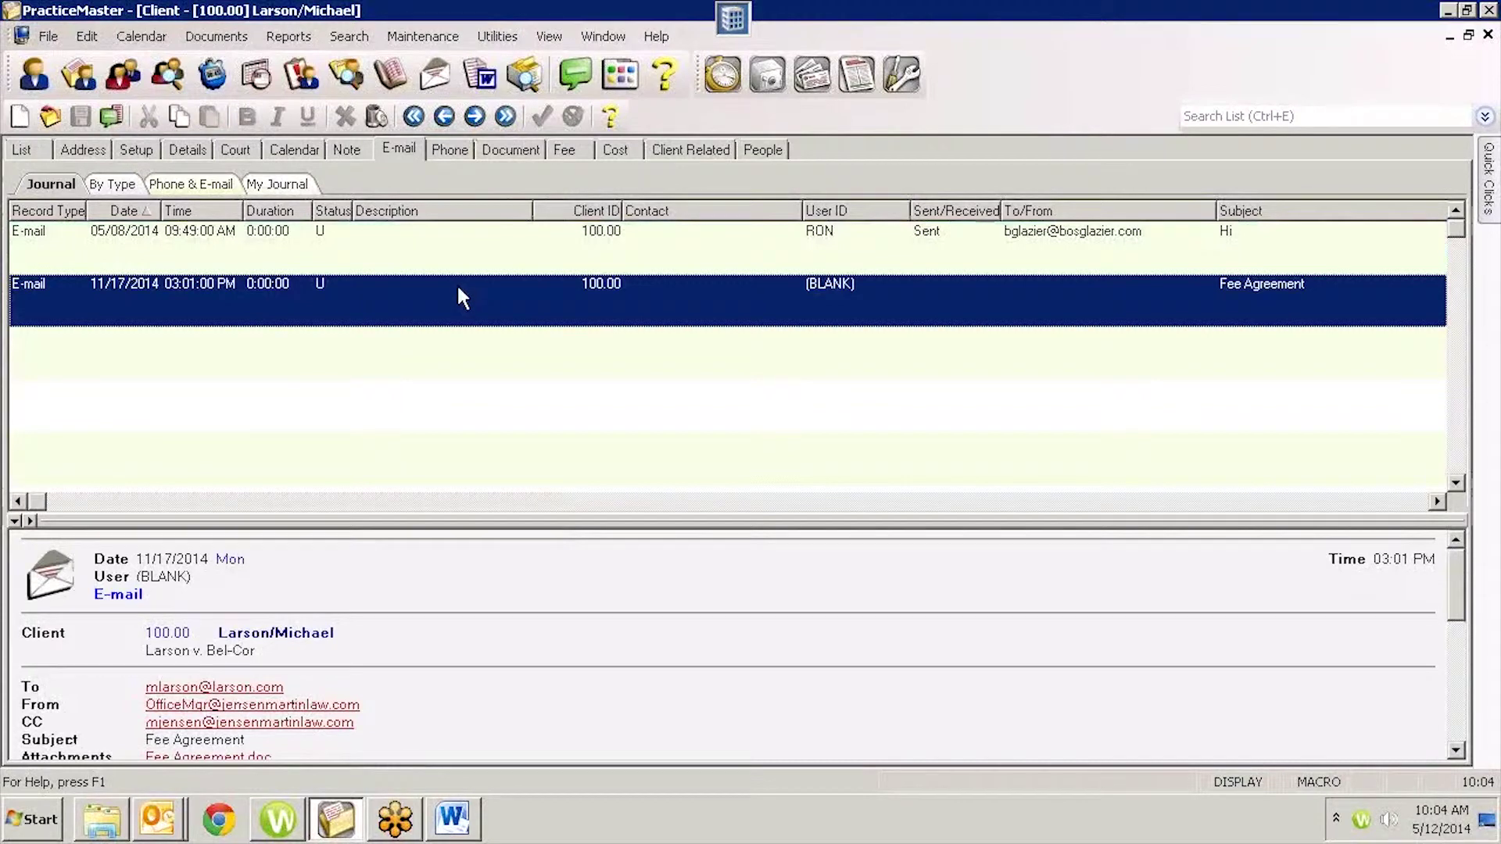
double_click(452, 301)
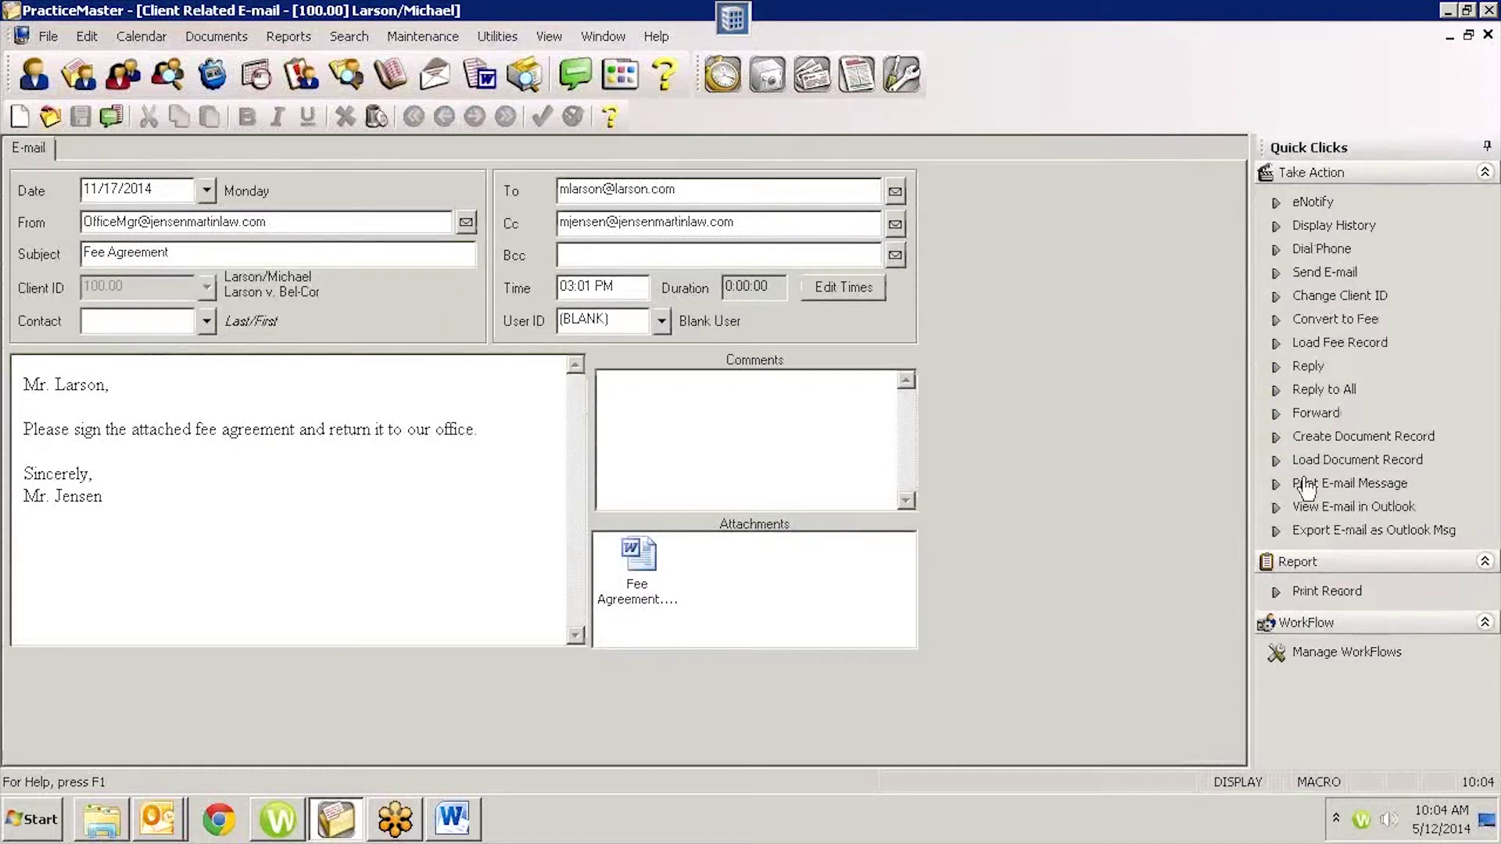
View the Fee Agreement e-mail in Outlook, and close both the message and its PracticeMaster record
click(1329, 507)
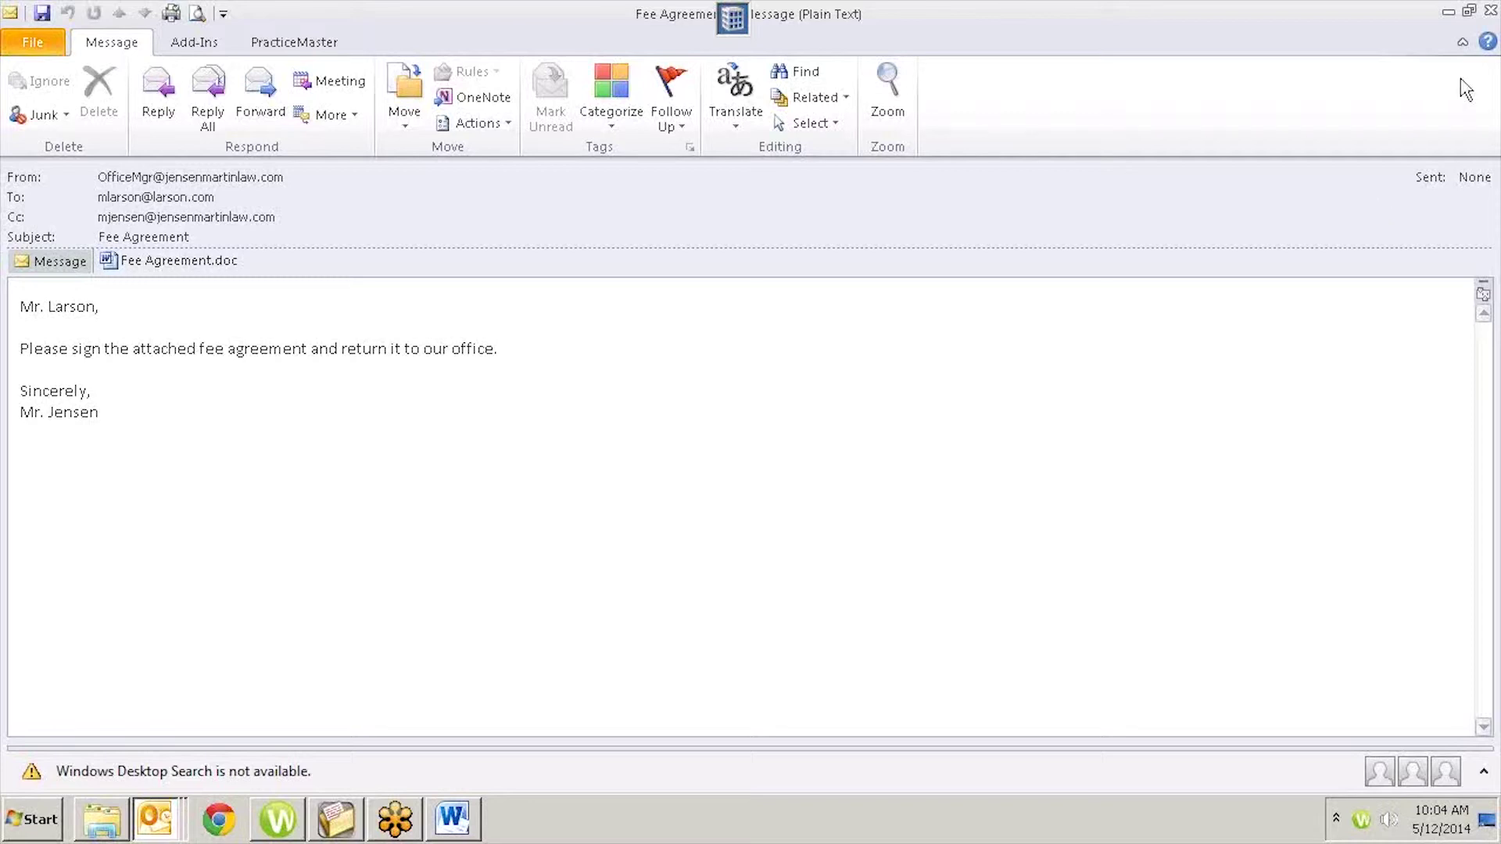
click(1490, 11)
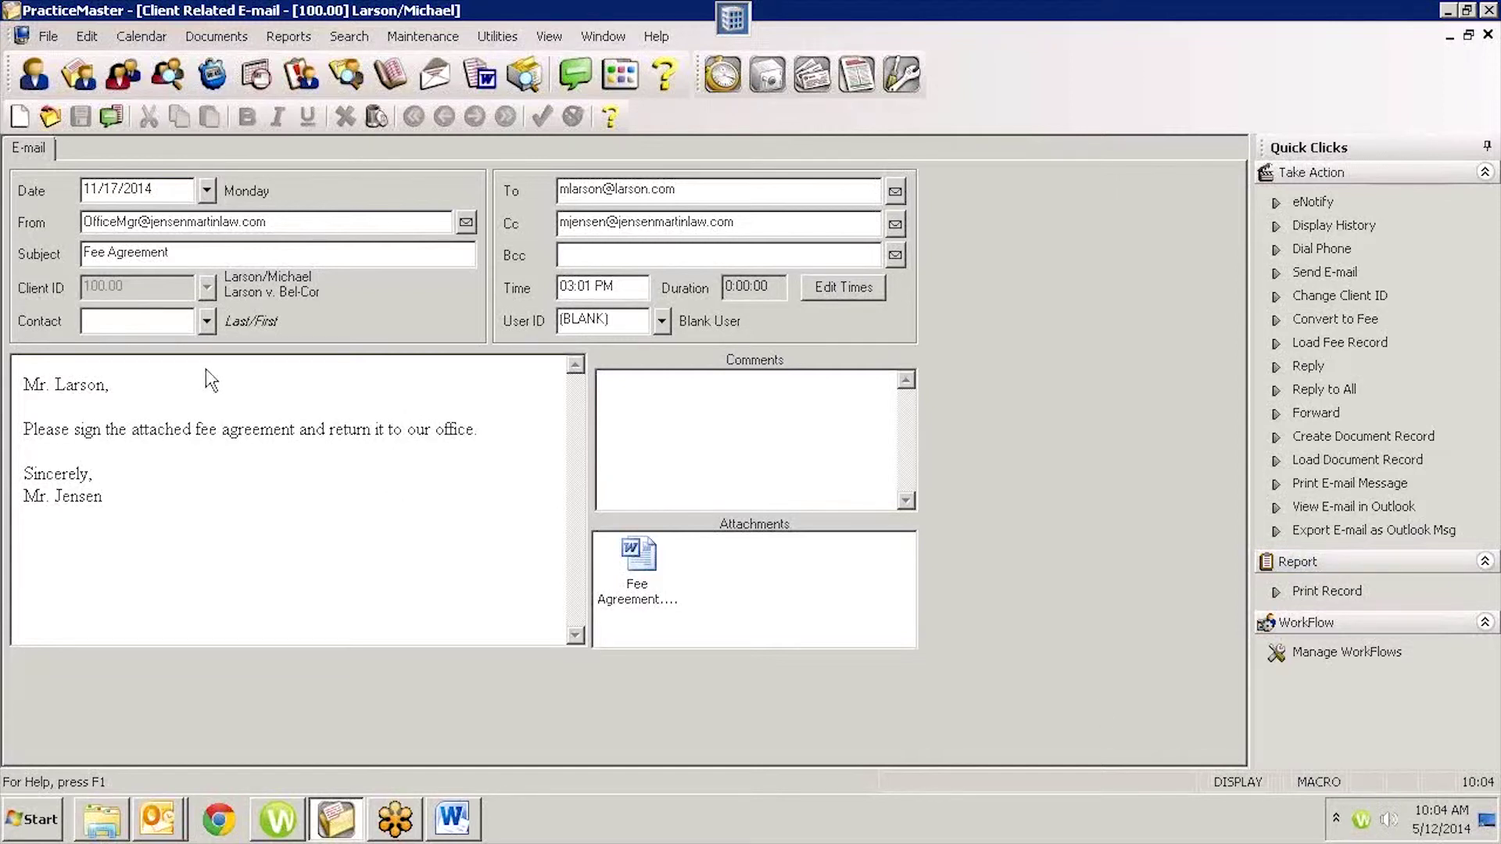
key(Escape)
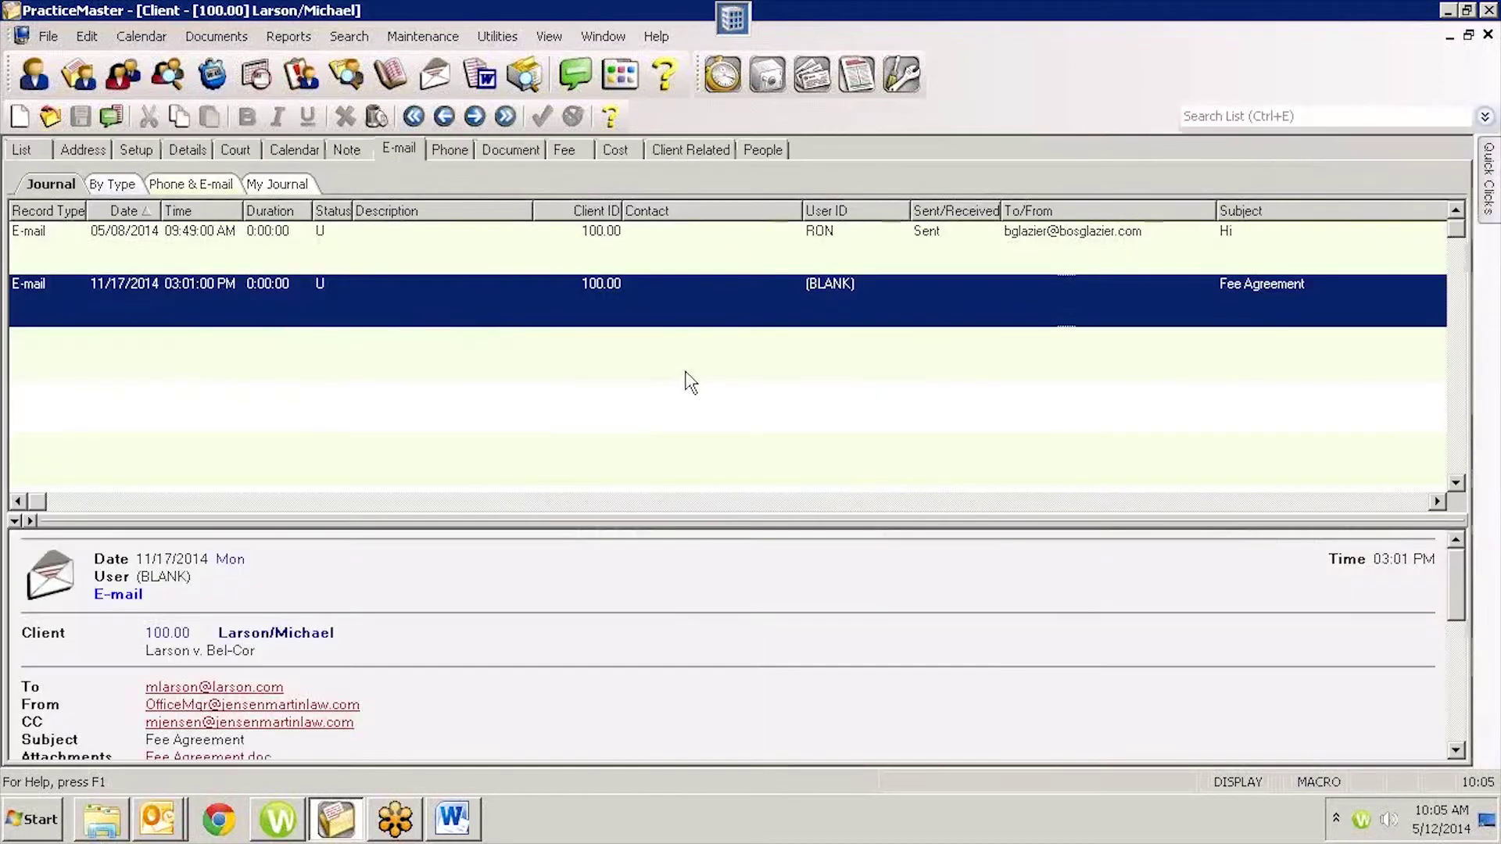
Open the client's Medical Records Request document record and choose MEDREC as its document type
click(513, 155)
double_click(281, 272)
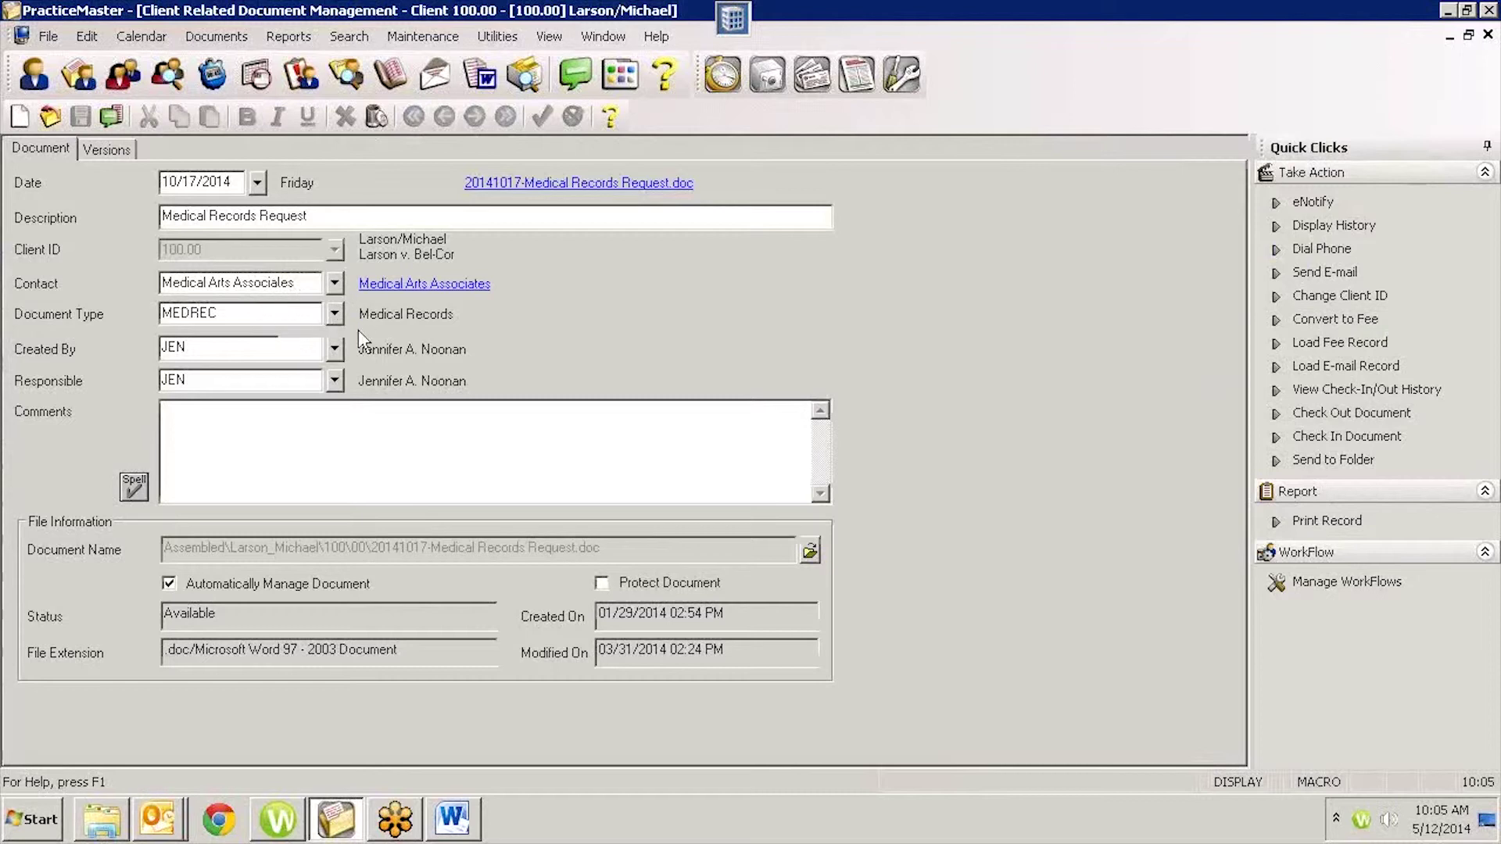
click(334, 313)
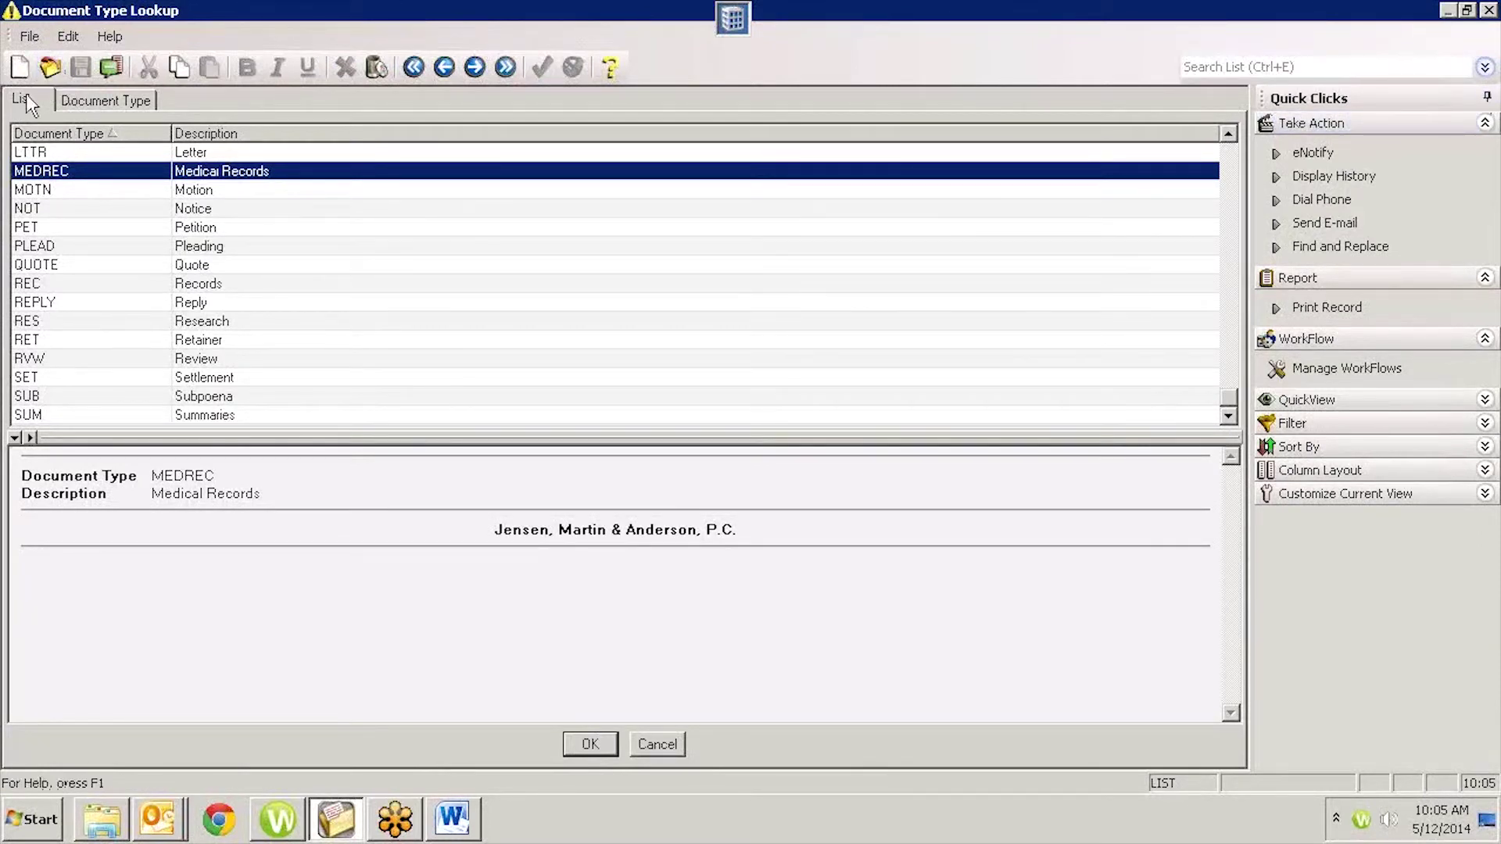
double_click(137, 173)
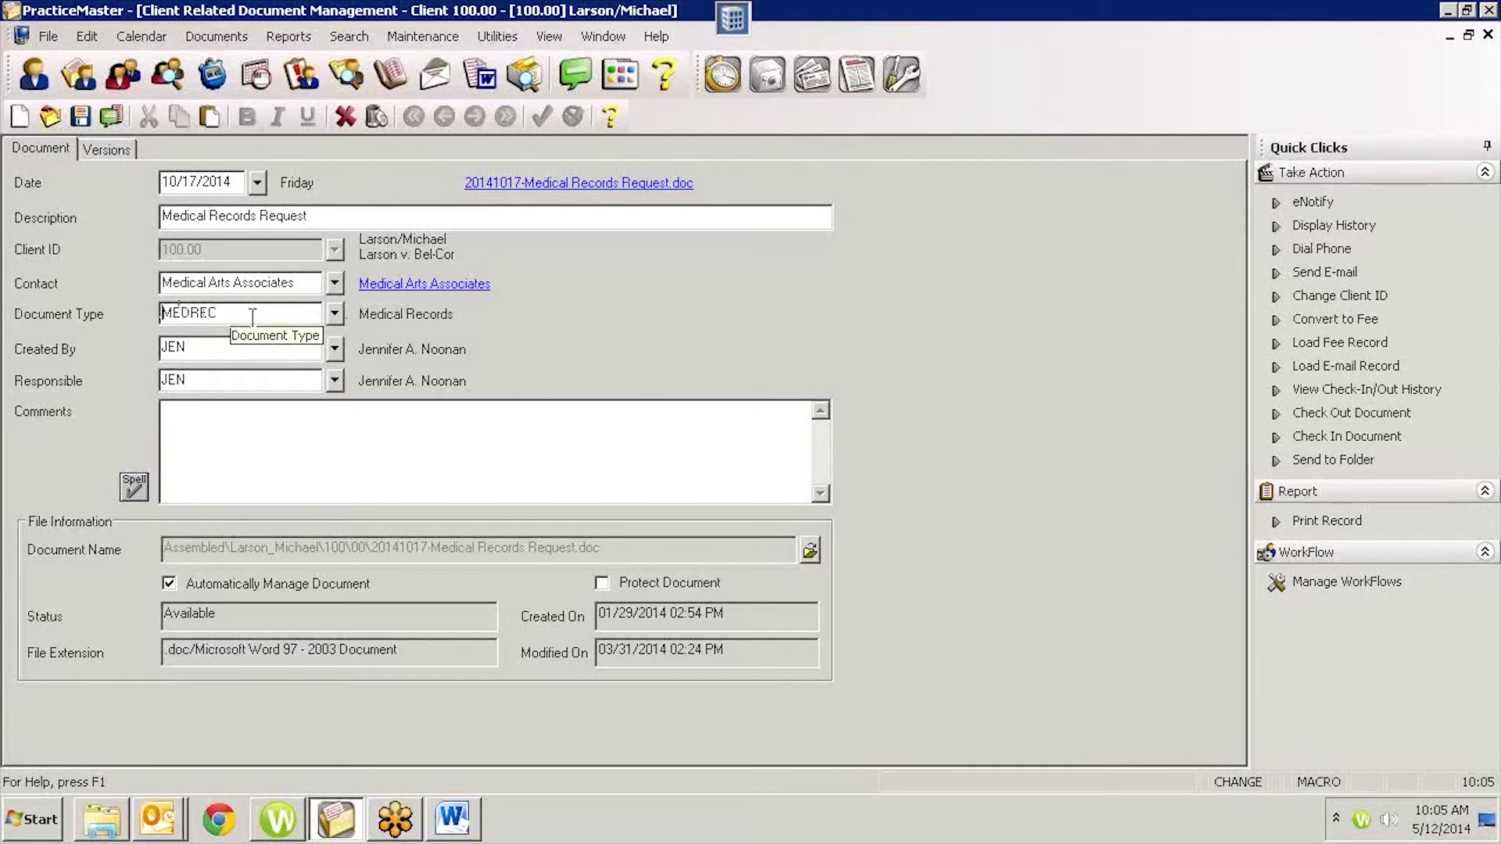
Review the document-related commands, open Document Search and acknowledge the index warning
click(213, 37)
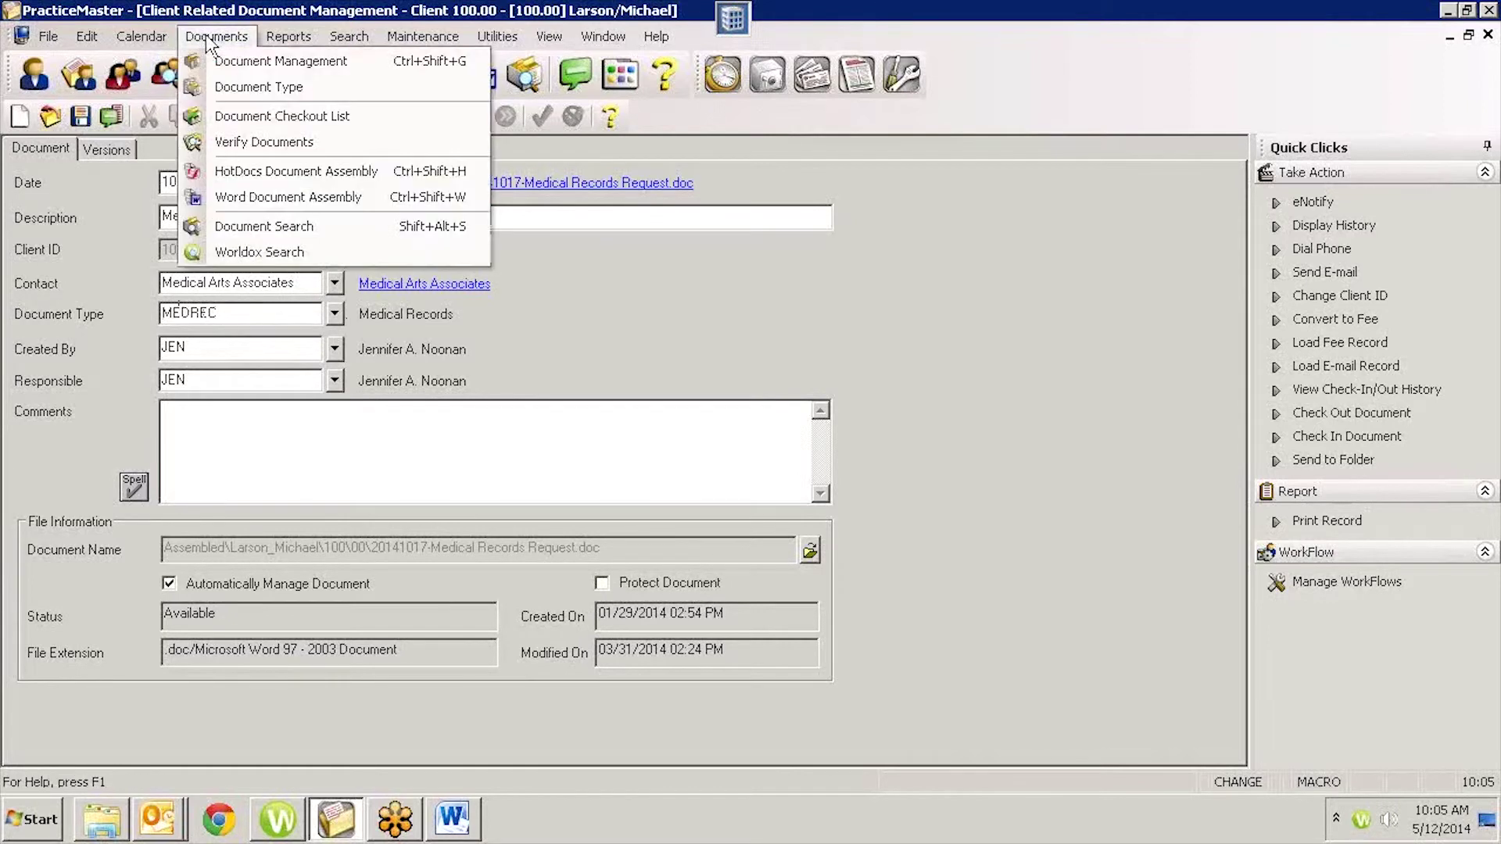
click(258, 134)
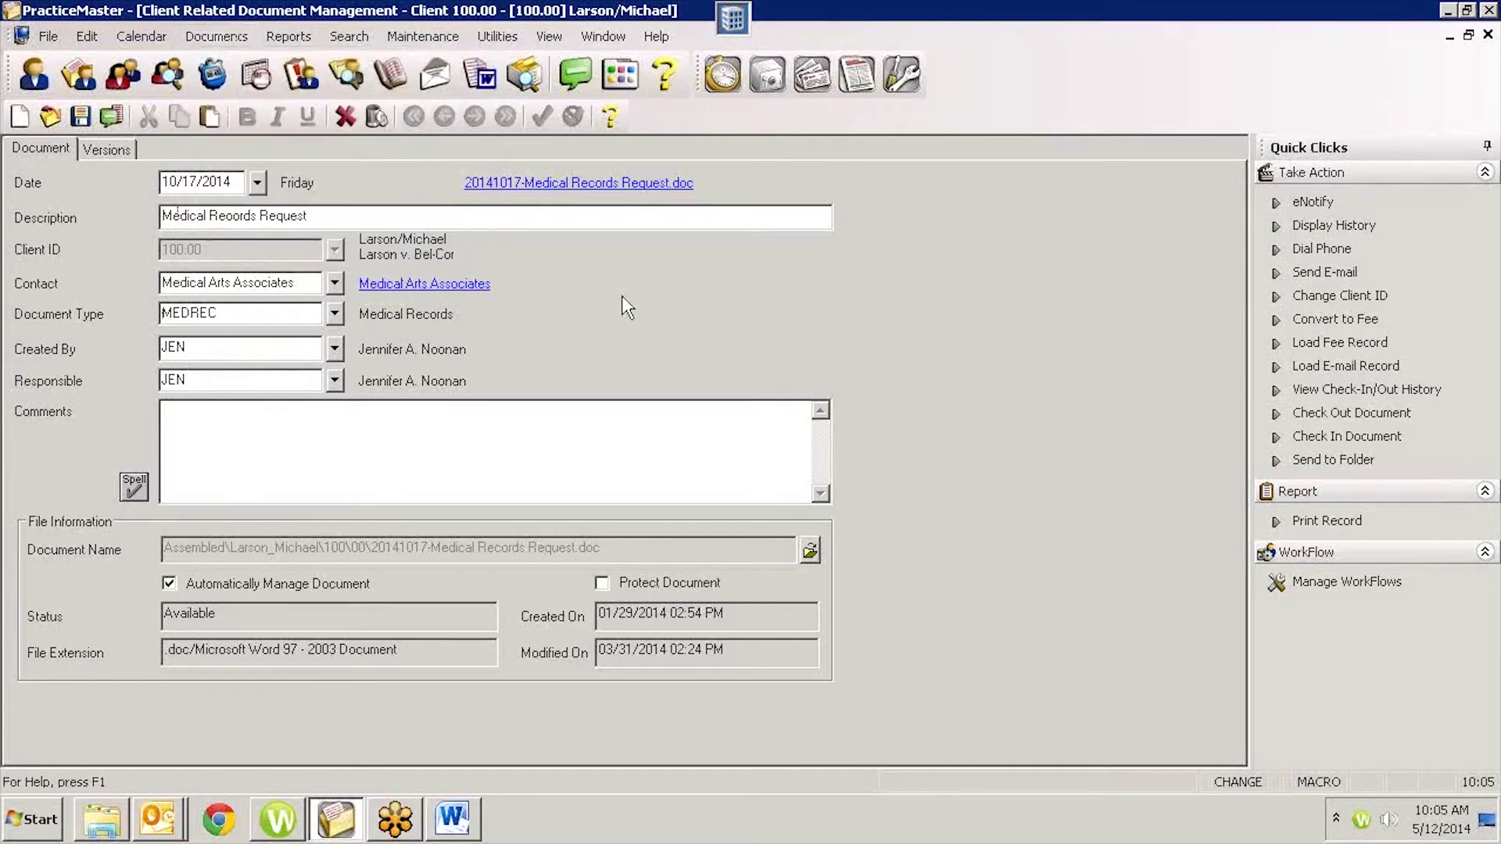
click(210, 40)
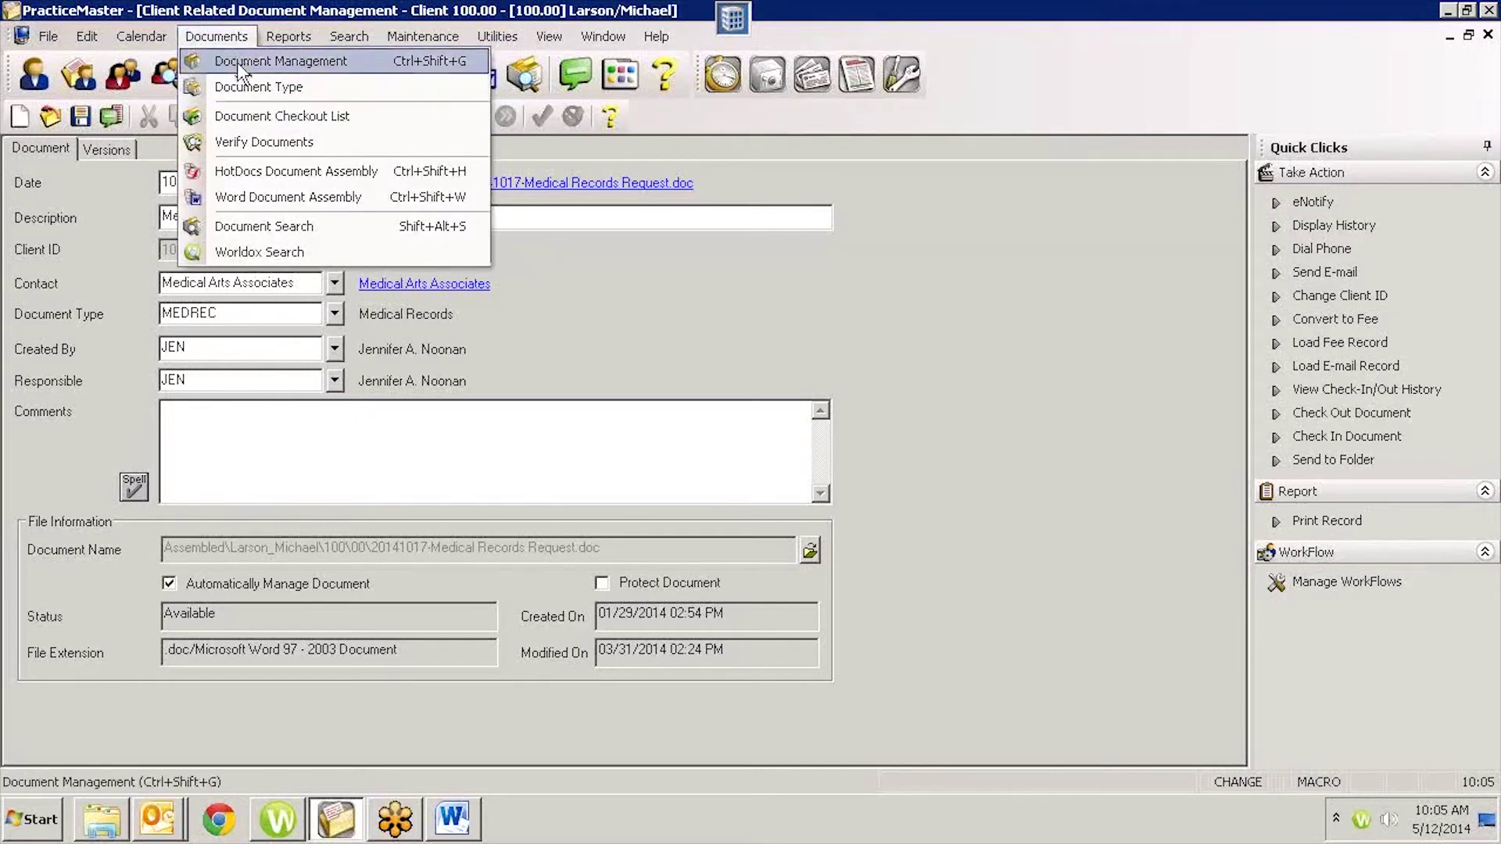
click(249, 230)
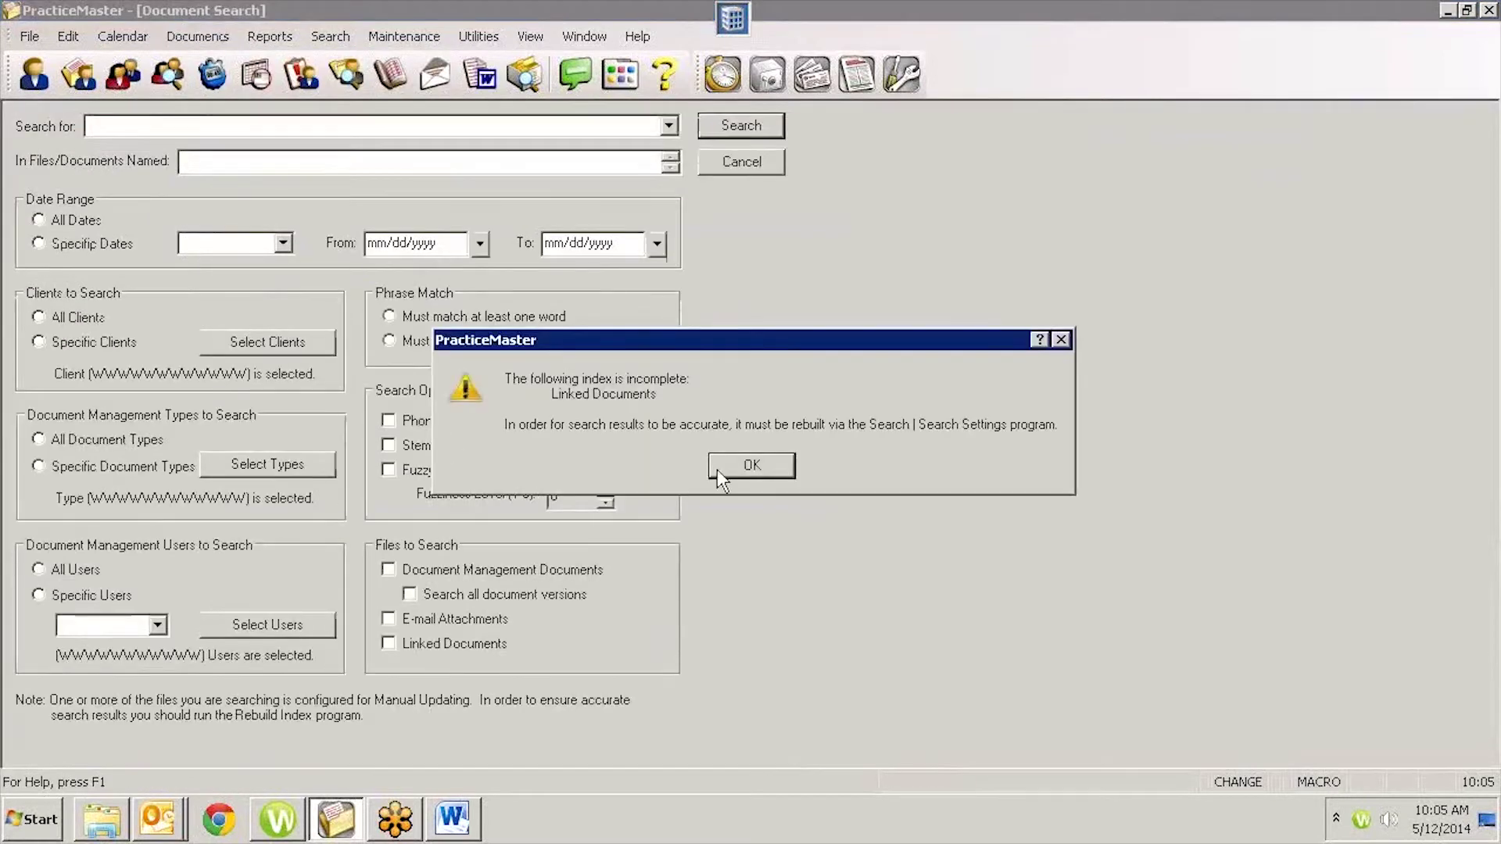
click(726, 471)
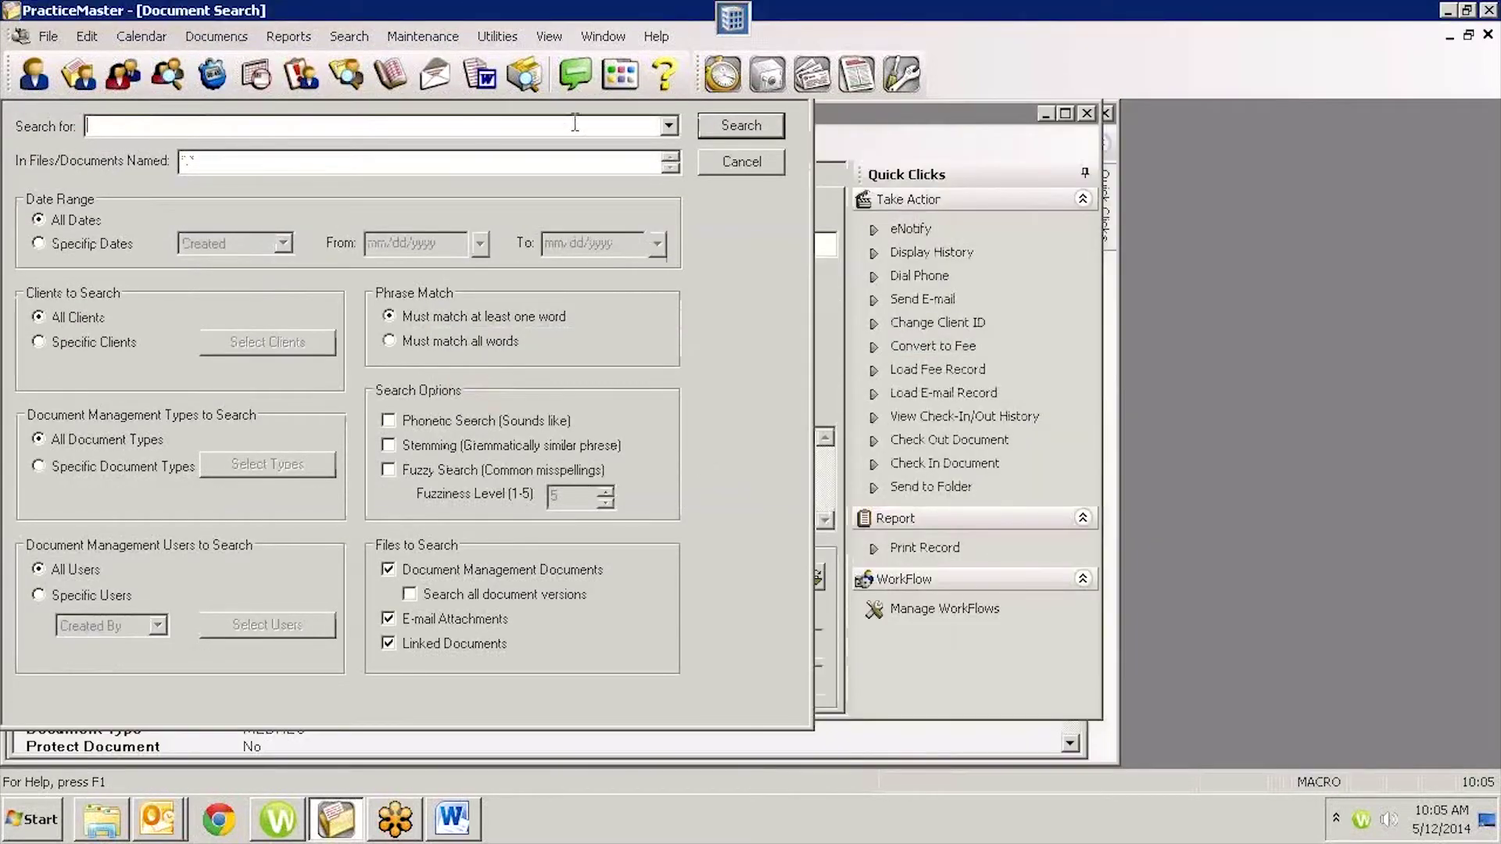
Maximize the Medical Records Request record's window and switch back to the Document Search window
click(1065, 114)
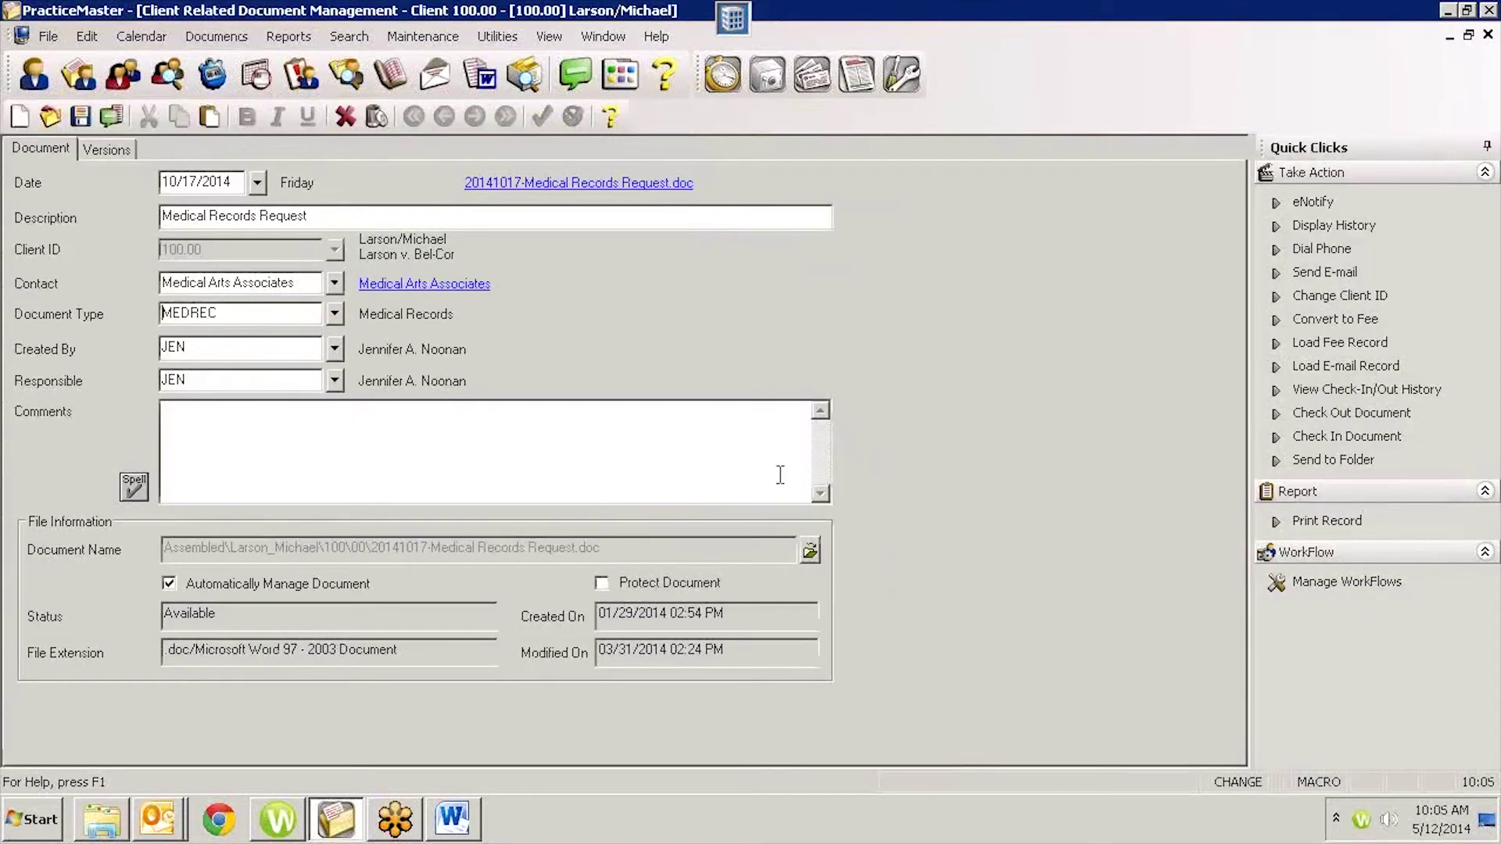
click(603, 36)
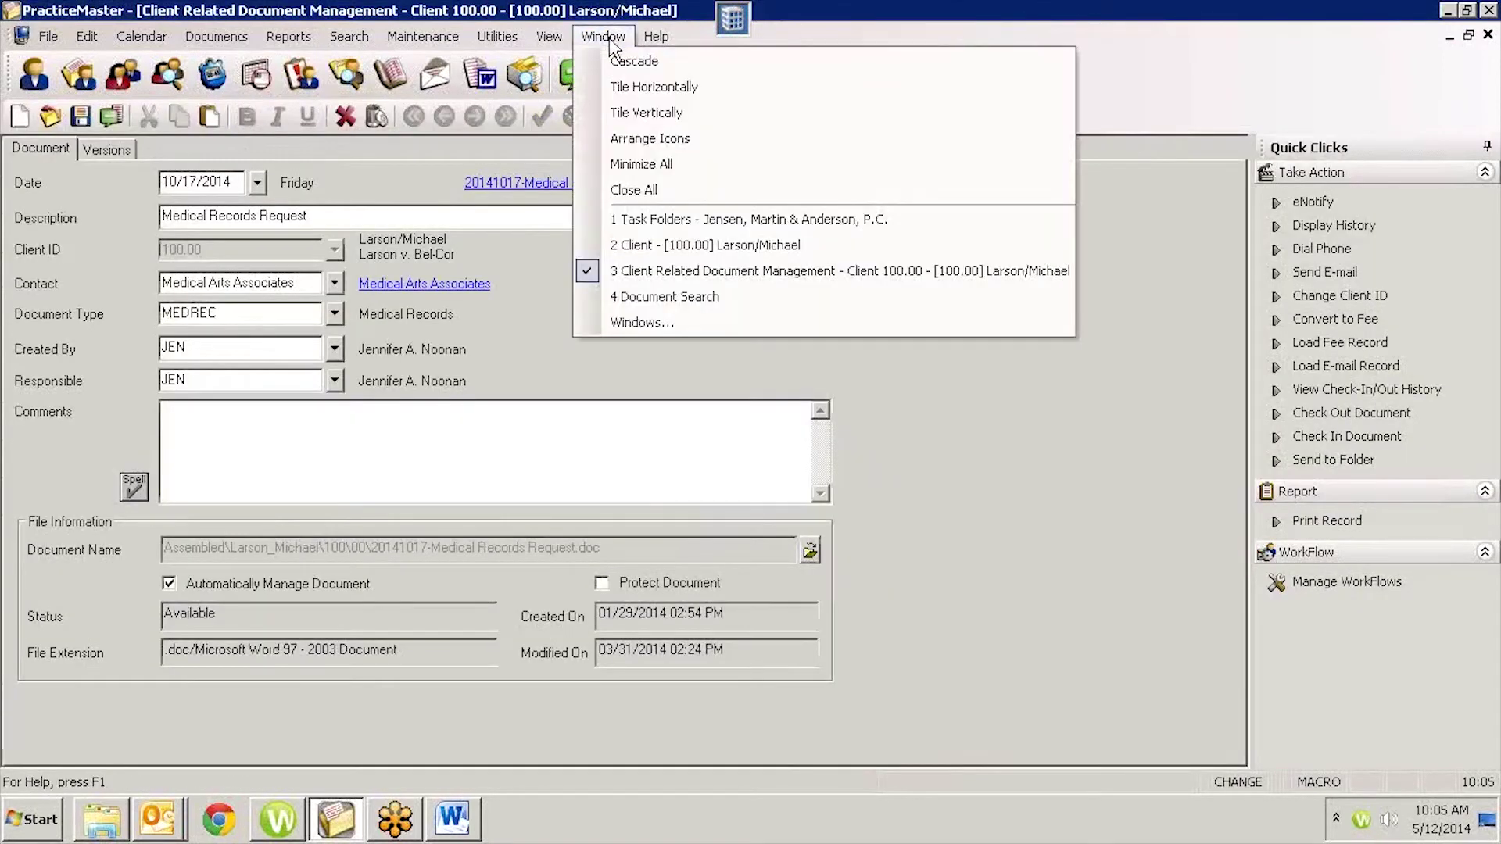
click(661, 297)
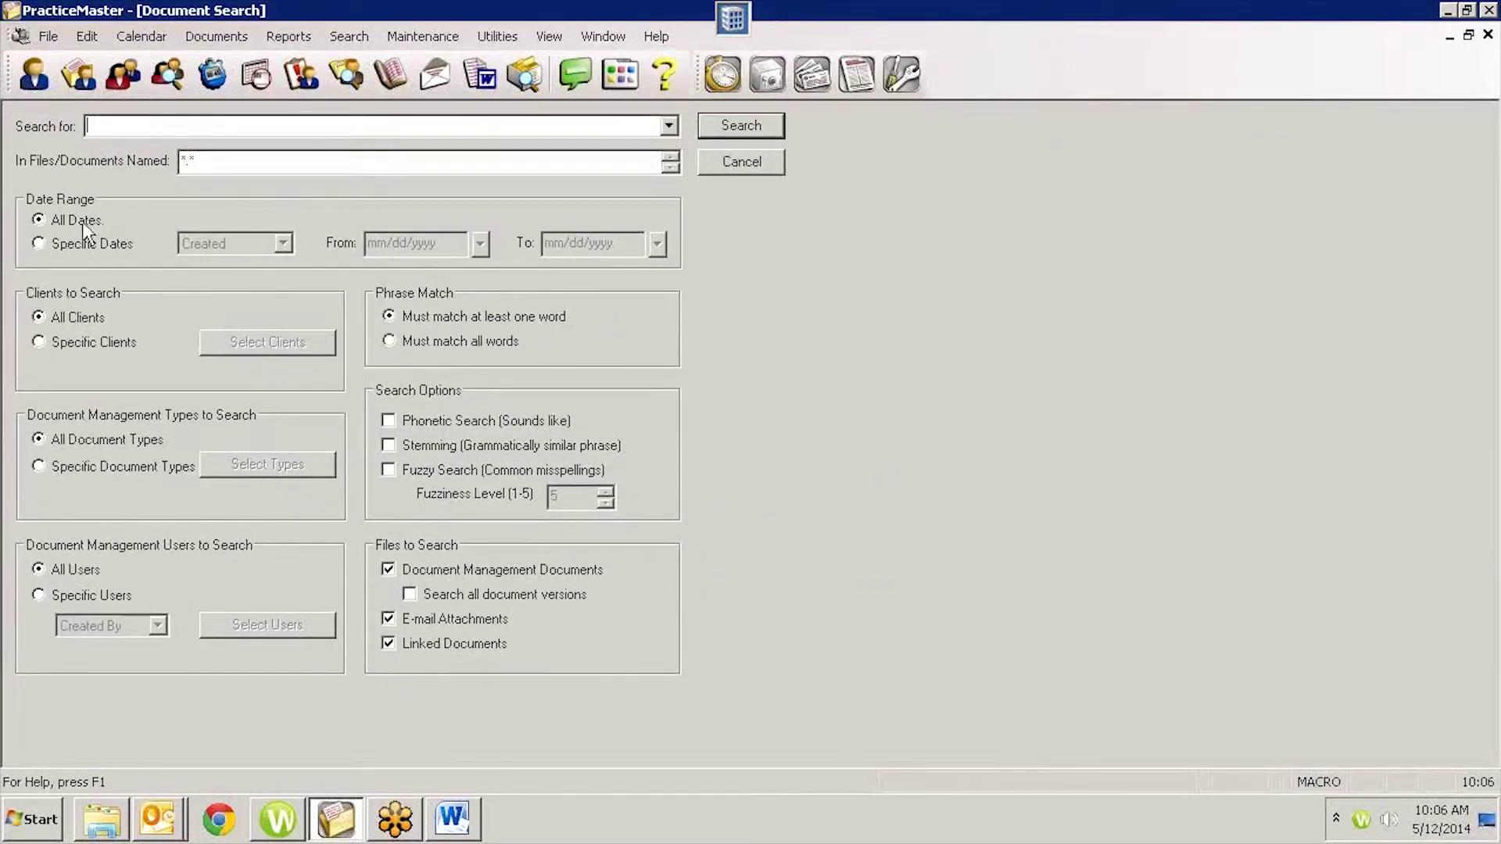